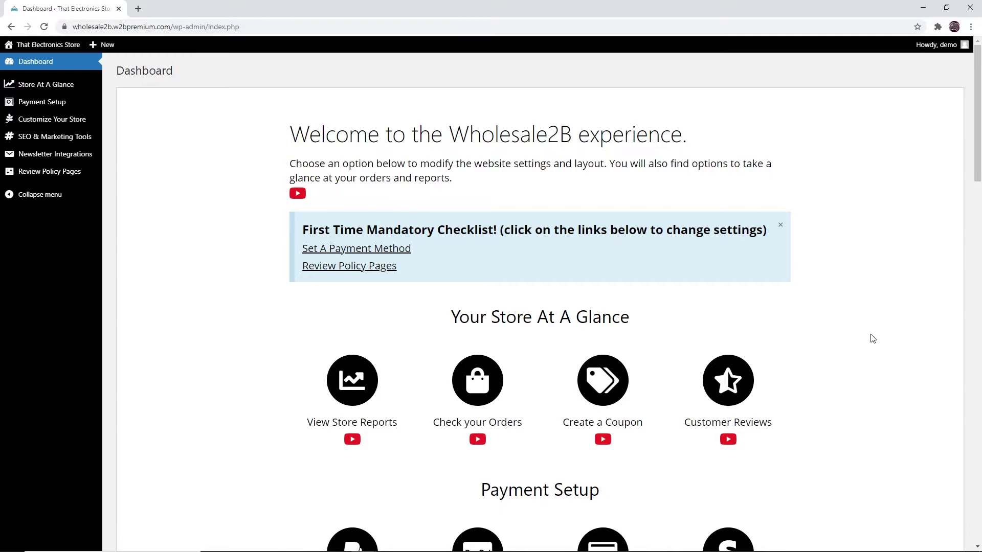
# Scroll the Dashboard down to Payment Setup and the Customize Your Store options.
pyautogui.scroll(-8, 872, 338)
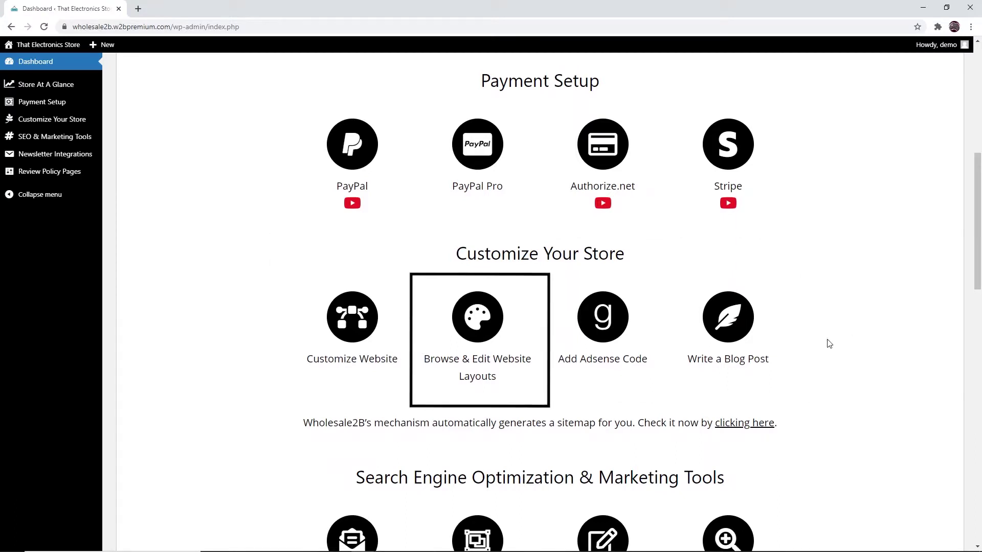
# Go to Browse & Edit Website Layouts and scroll to the Generic, Electronics and Fragrance & Perfume layout cards.
pyautogui.click(475, 306)
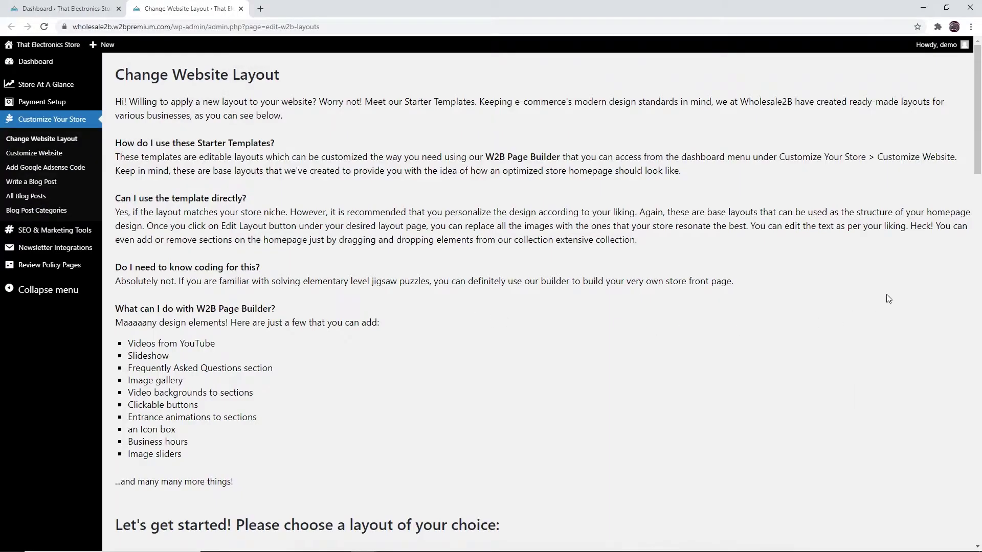
pyautogui.scroll(-8, 887, 300)
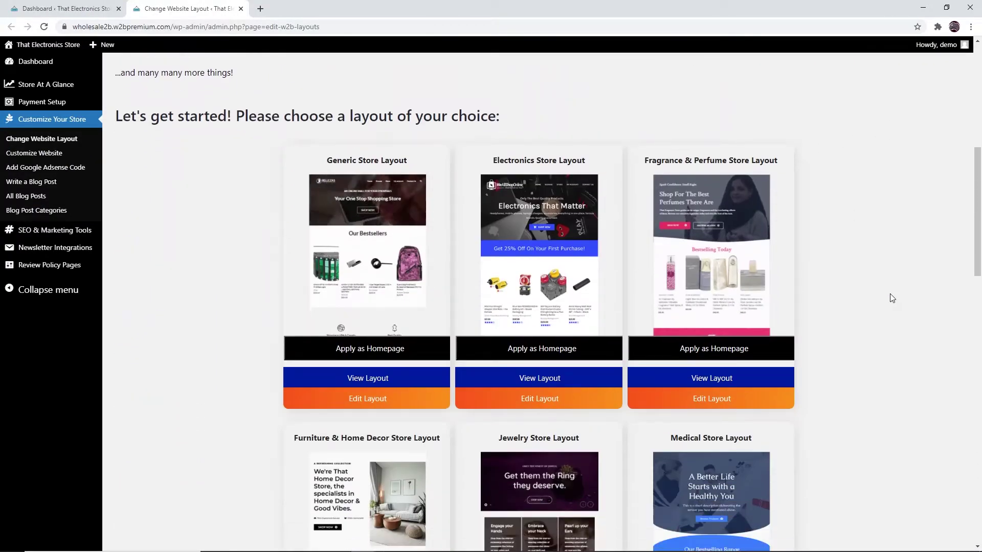
pyautogui.scroll(-1, 892, 298)
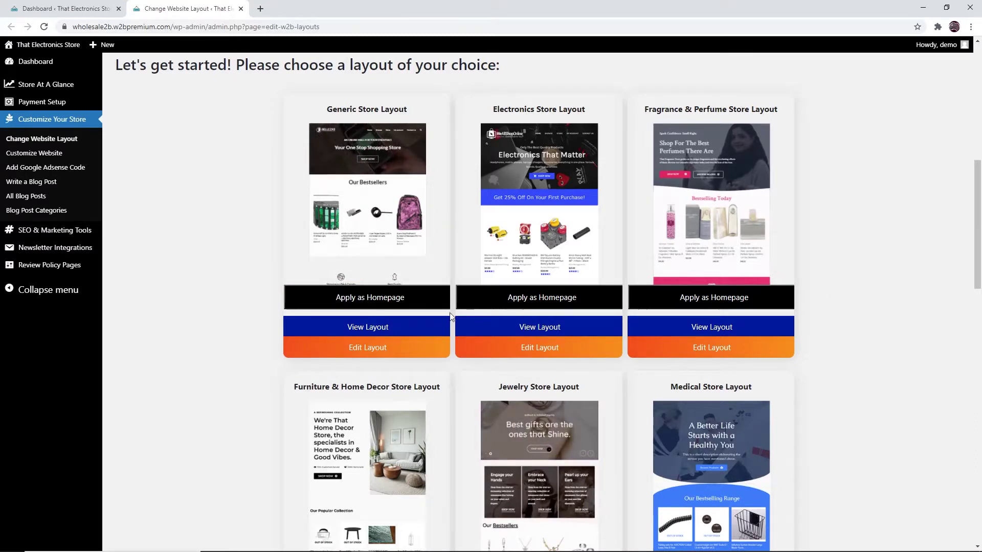
# View the Generic Store Layout's 'Your One Stop Shopping Store' storefront in a new tab.
pyautogui.click(416, 322)
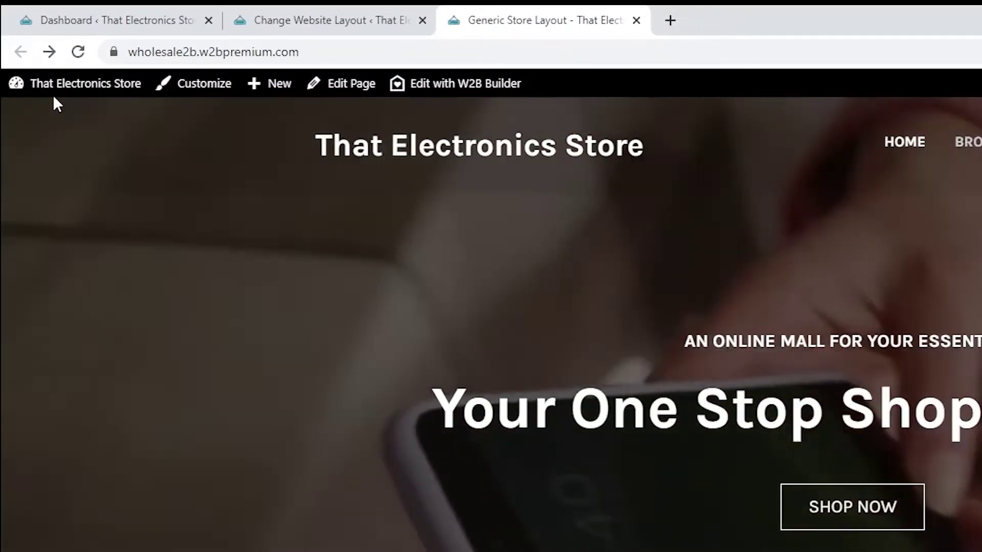
pyautogui.moveTo(53, 95)
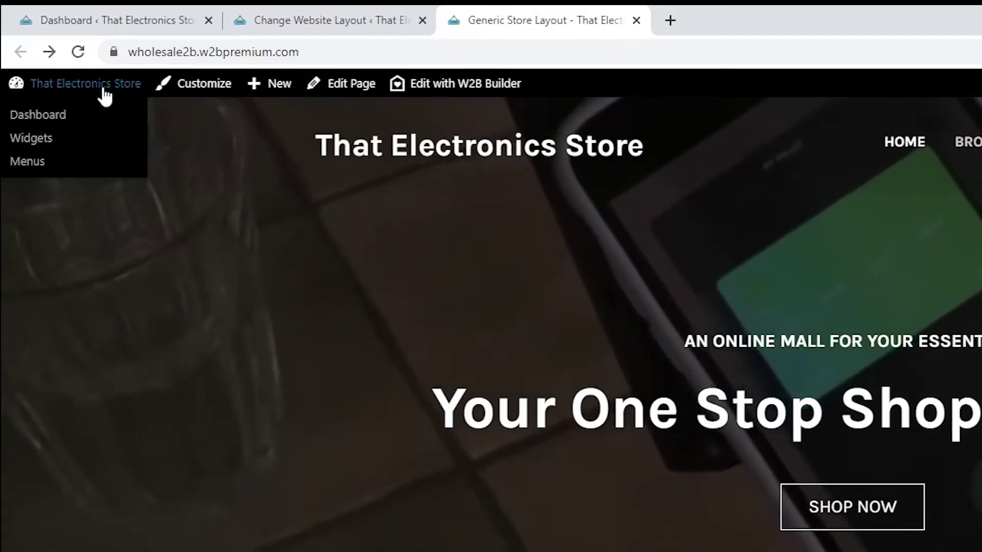
# Launch the WordPress Customizer, look at Global settings, then go back to the main section list.
pyautogui.click(217, 94)
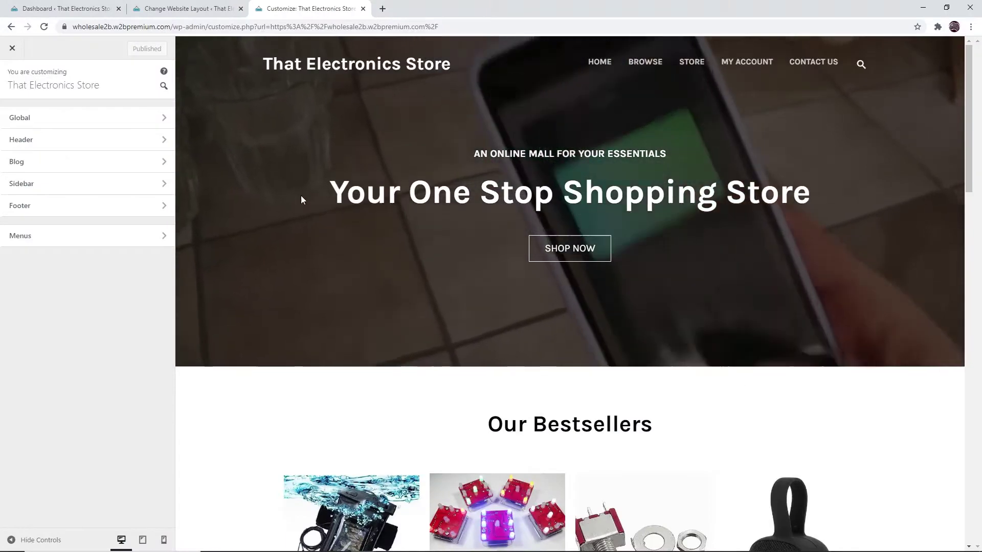
pyautogui.click(163, 120)
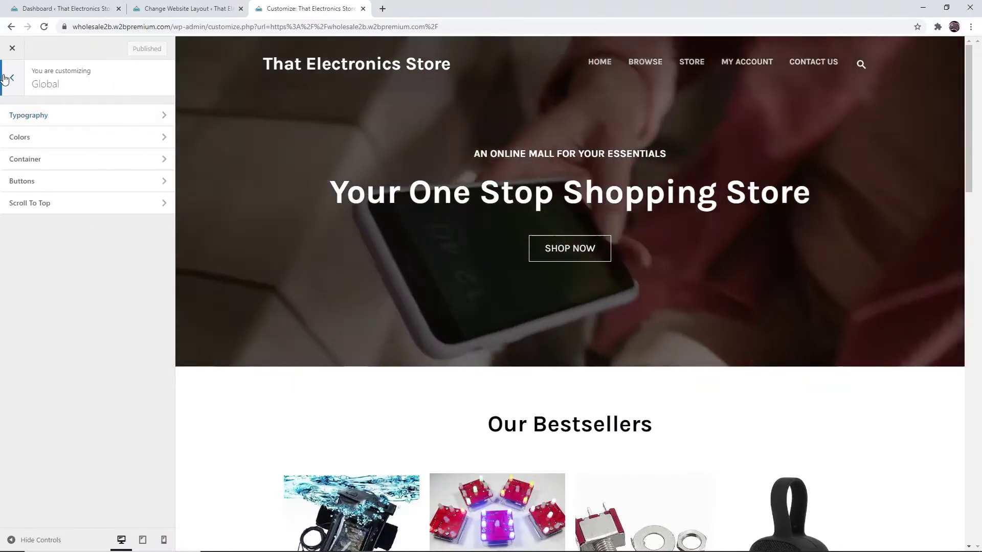
pyautogui.click(12, 78)
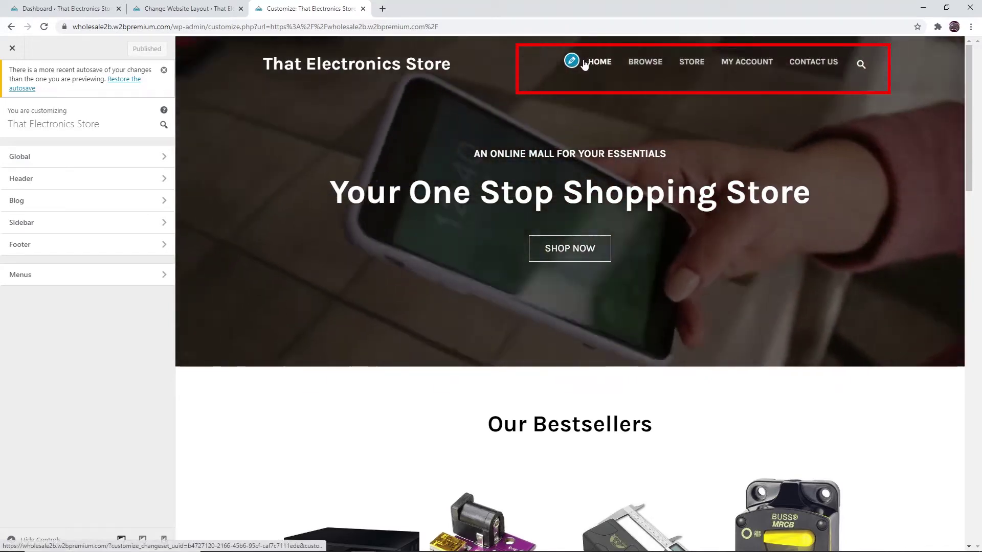
# Bring up Header > Primary Menu and review its border, color, typography and spacing settings.
pyautogui.click(572, 62)
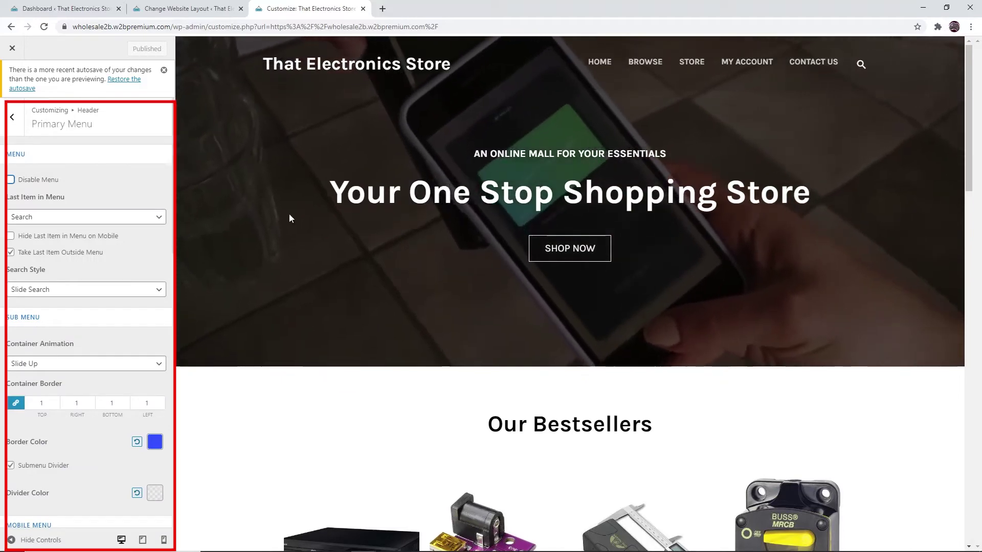
pyautogui.scroll(-5, 169, 191)
pyautogui.scroll(-8, 170, 192)
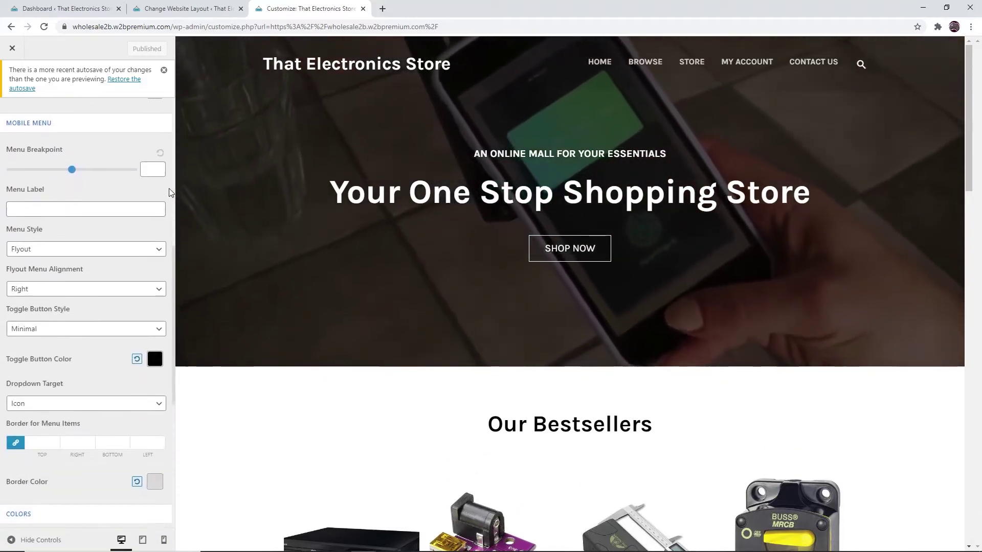
pyautogui.scroll(-1, 170, 191)
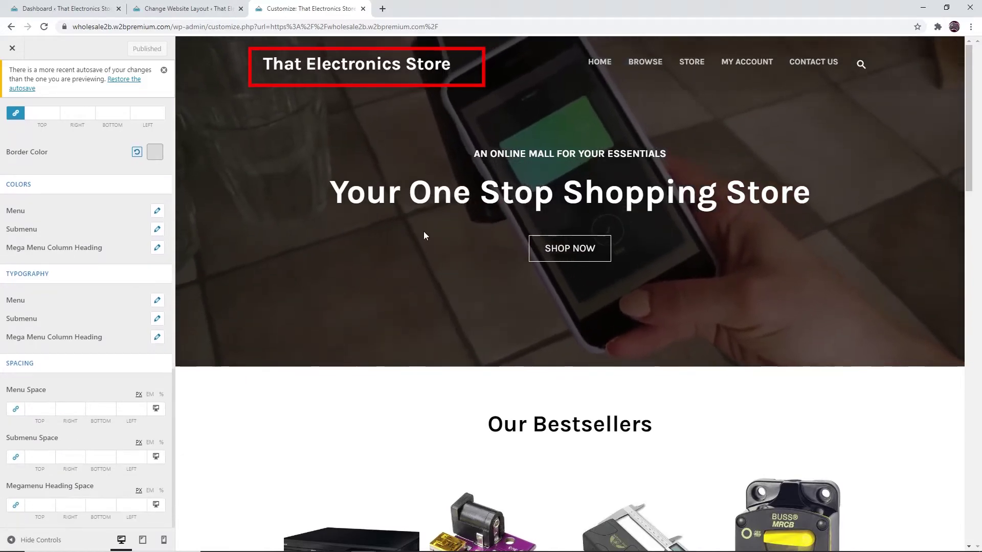
pyautogui.scroll(-3, 498, 193)
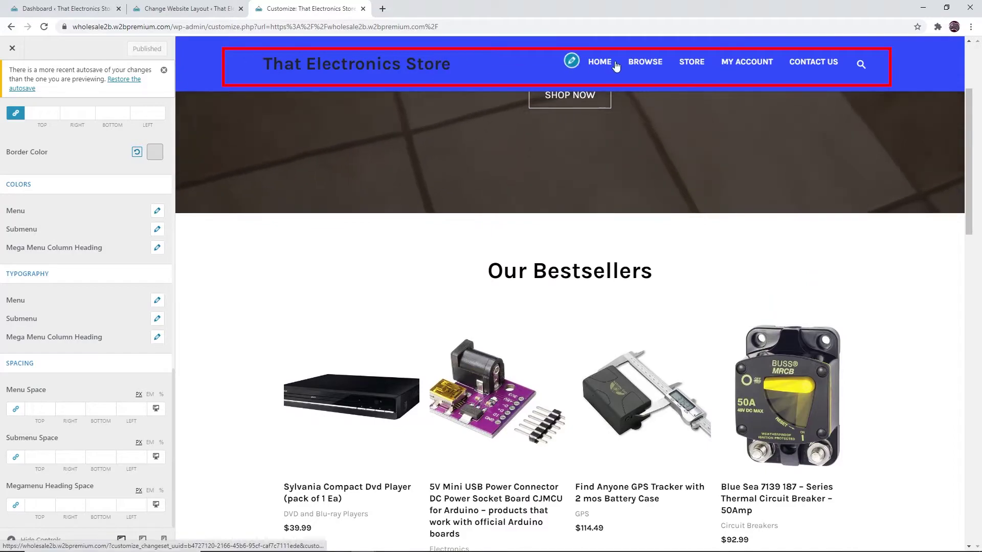
pyautogui.scroll(-4, 666, 269)
pyautogui.scroll(-12, 666, 268)
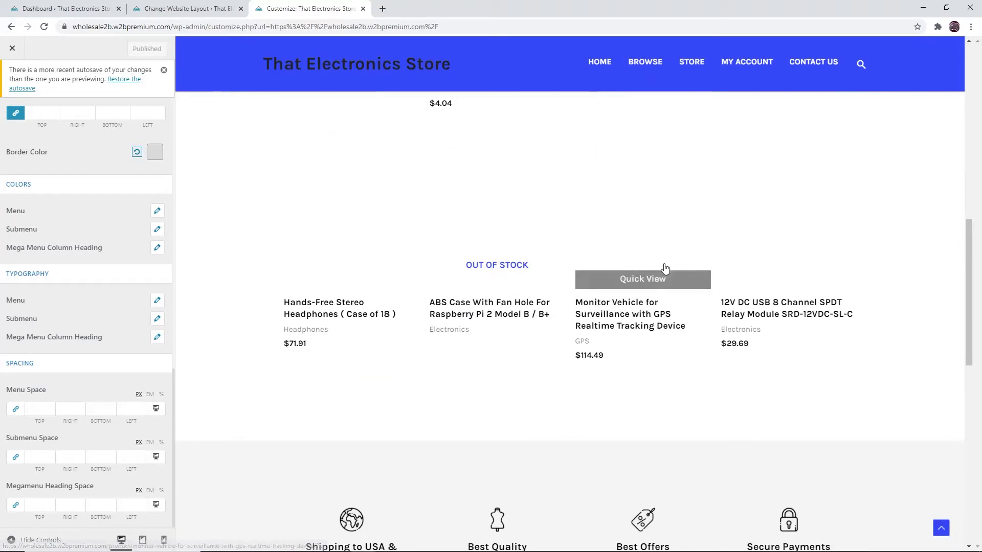
pyautogui.scroll(-1, 660, 256)
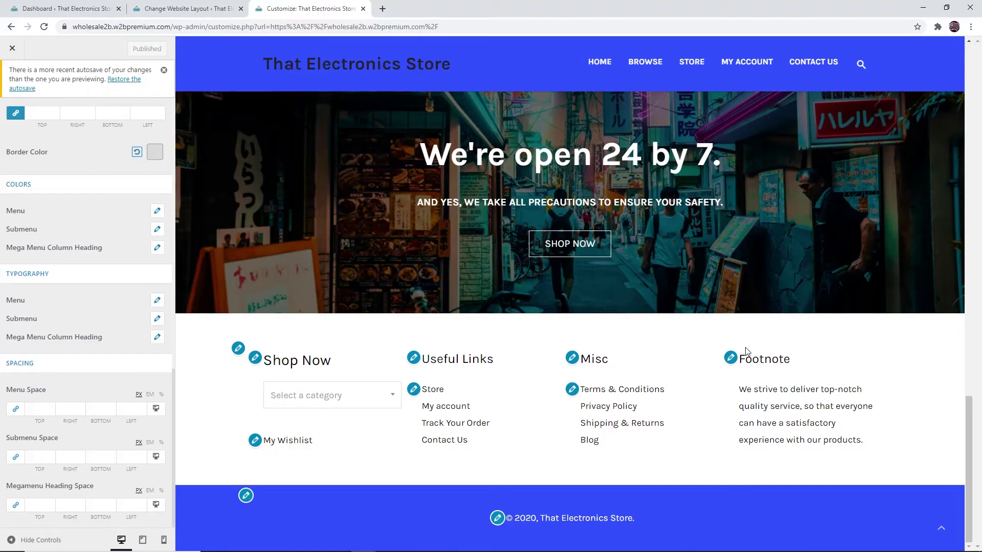
pyautogui.scroll(12, 746, 349)
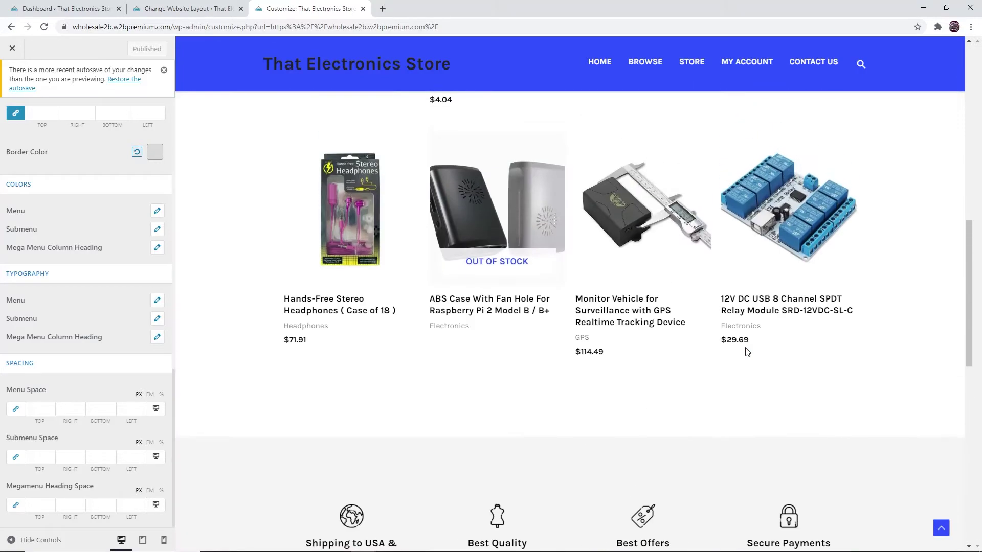
pyautogui.scroll(5, 746, 350)
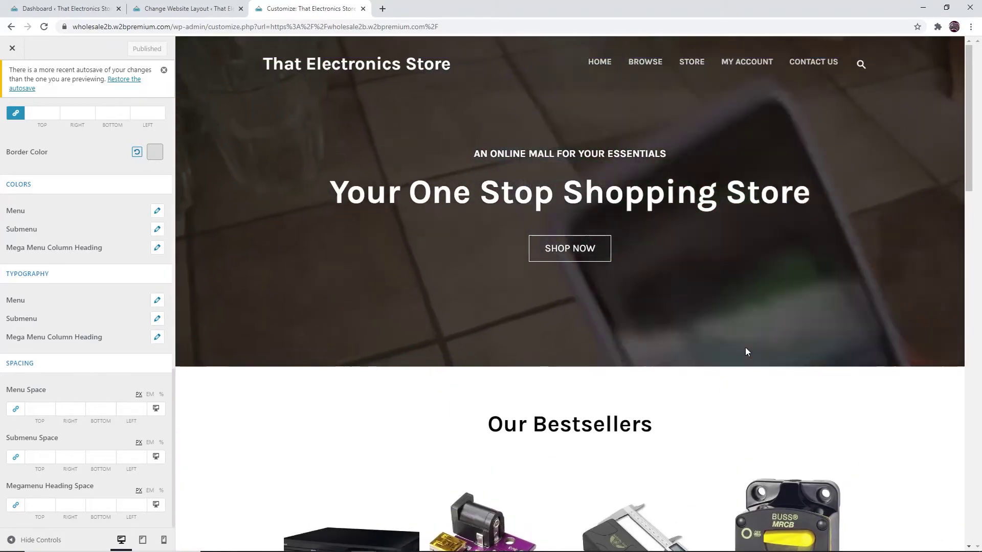
# From the Dashboard, go through Customize Website and Header Options to the page's Edit Page screen.
pyautogui.click(50, 6)
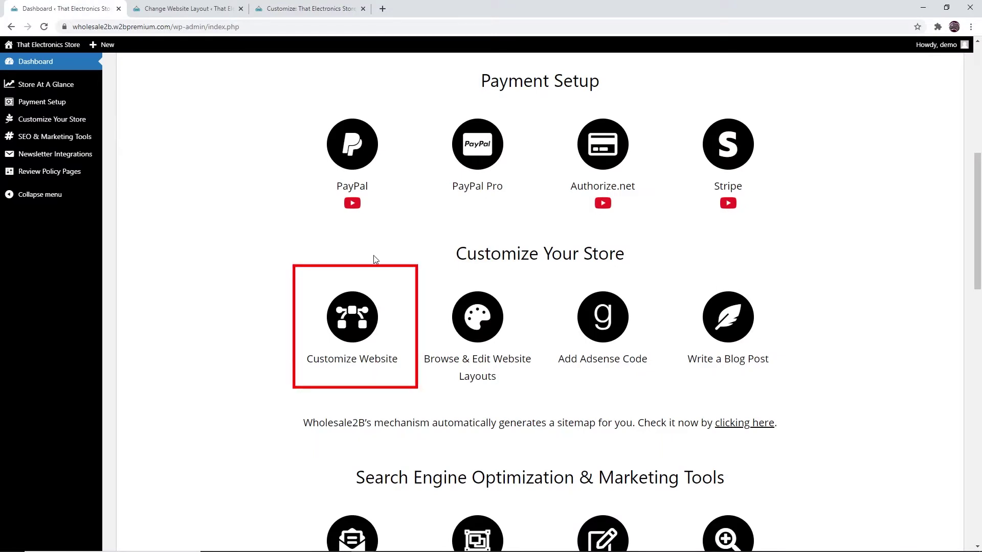
pyautogui.click(368, 310)
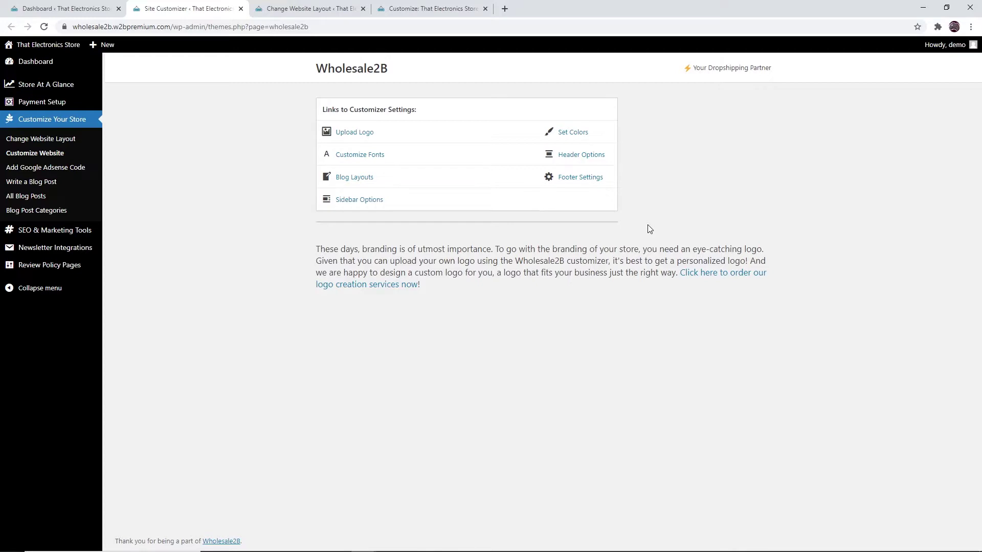
pyautogui.click(593, 161)
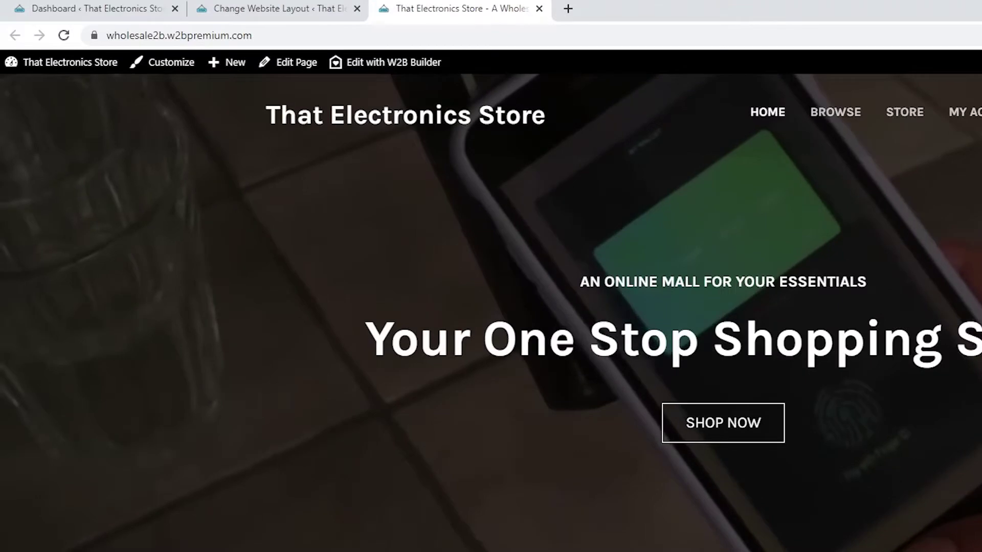
pyautogui.moveTo(230, 65)
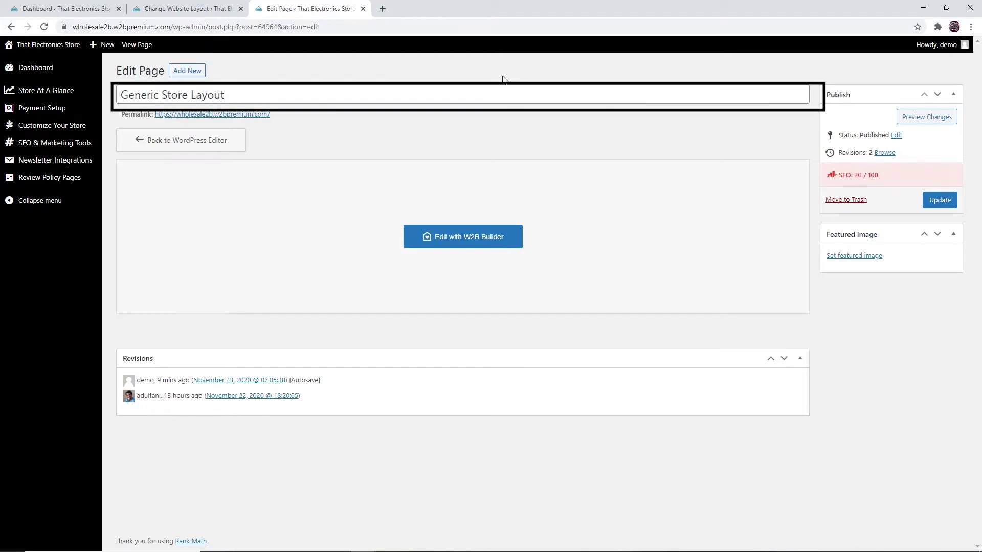
# Check the page title and Status choices, keeping it Published, then bring up the featured image picker.
pyautogui.click(510, 91)
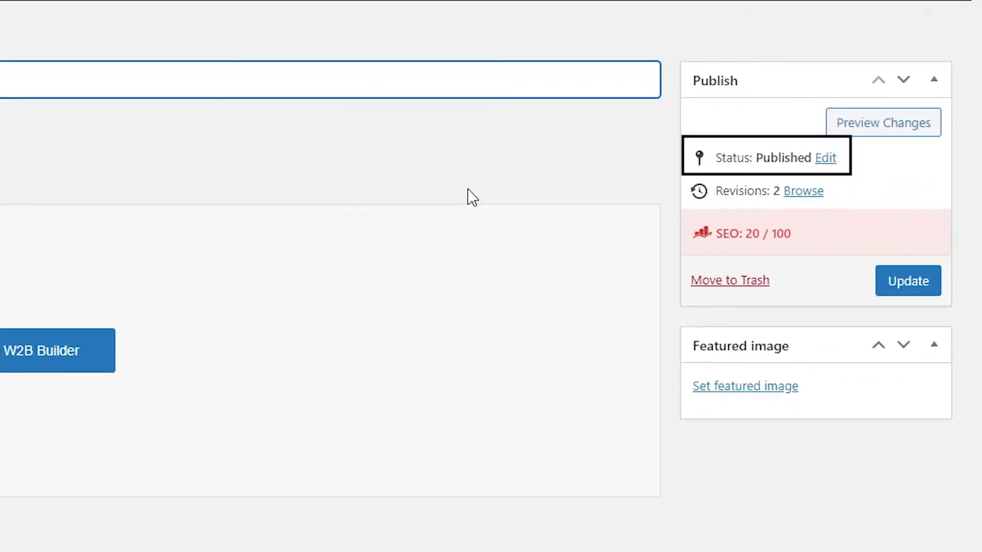
pyautogui.click(471, 197)
pyautogui.click(828, 158)
pyautogui.click(801, 185)
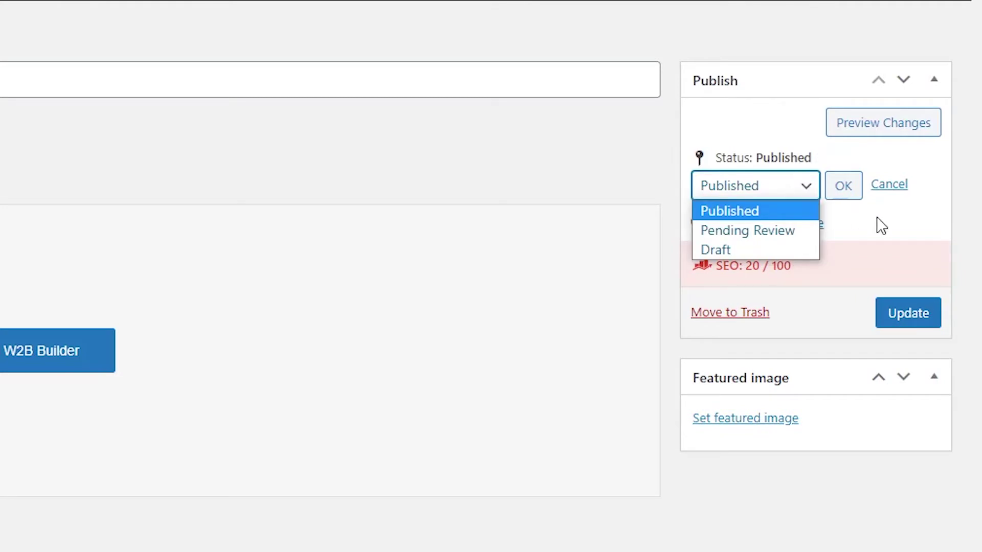
pyautogui.click(959, 210)
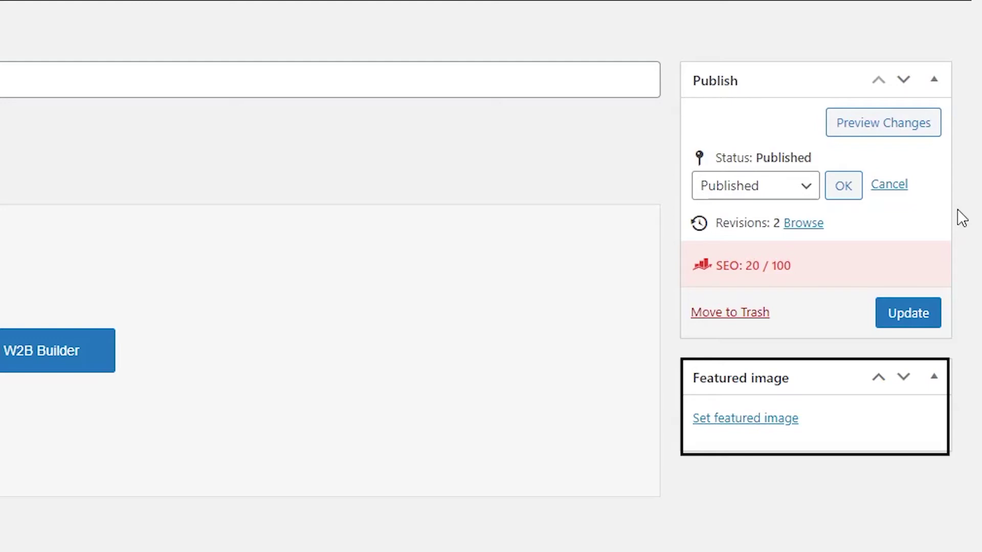
pyautogui.click(780, 420)
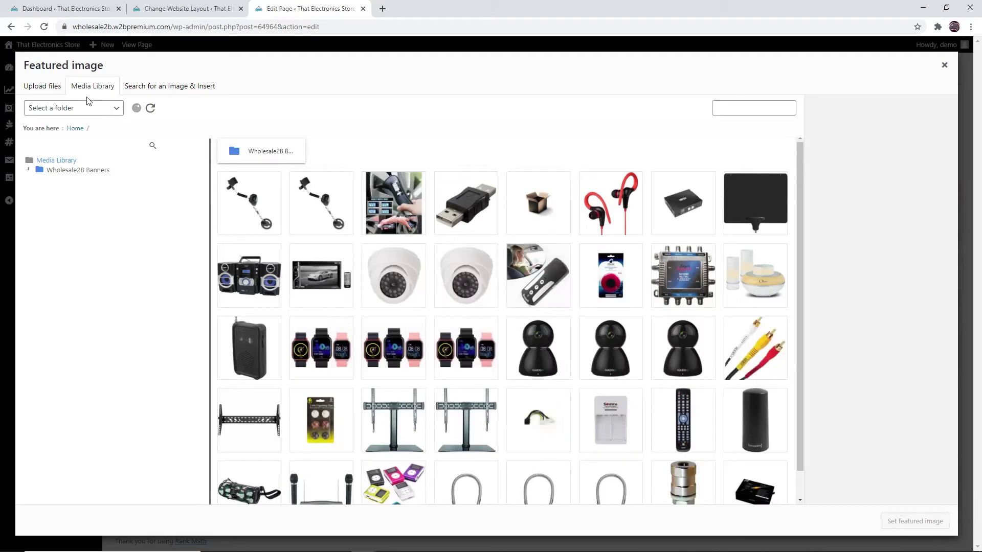
# Browse the picker's Upload files, Search for an Image & Insert and Media Library tabs.
pyautogui.click(54, 88)
pyautogui.click(160, 85)
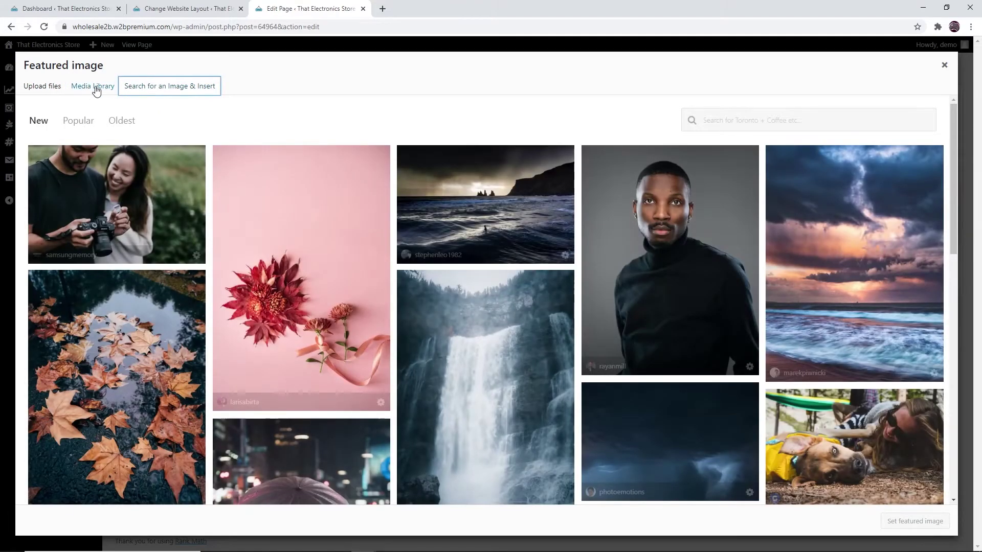
pyautogui.click(90, 89)
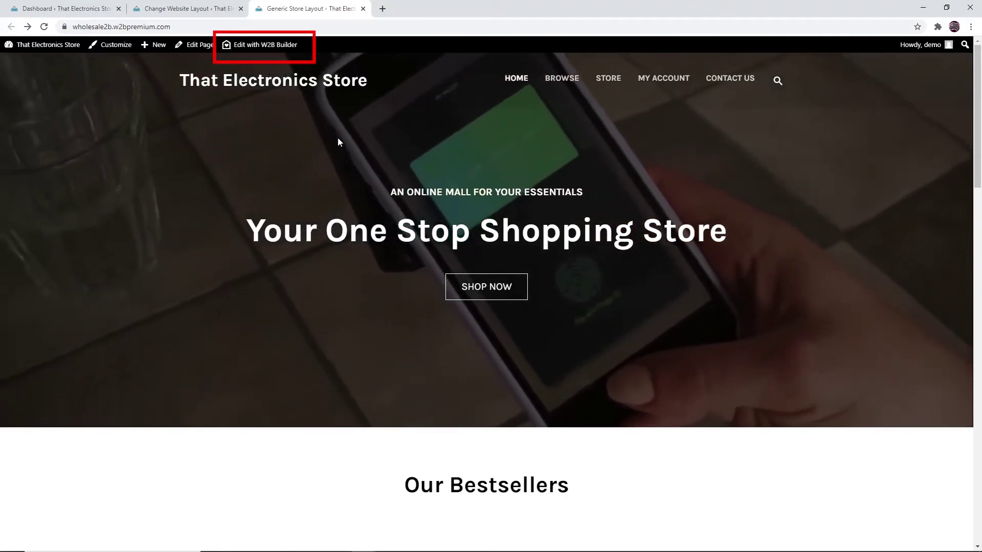
# Load the Generic Store Layout in W2B Builder via Edit with W2B Builder and Edit Layout, closing the duplicate tab.
pyautogui.click(291, 46)
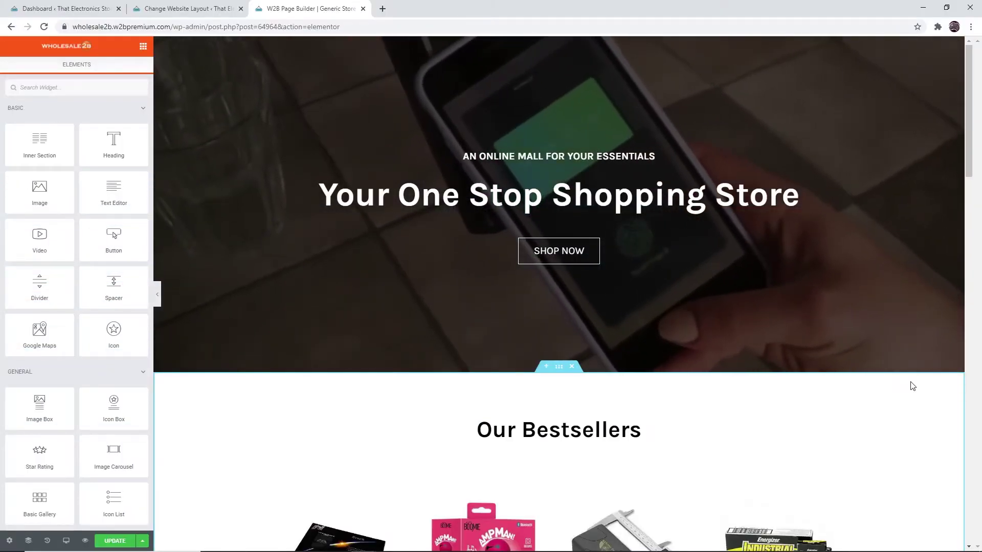
pyautogui.click(189, 8)
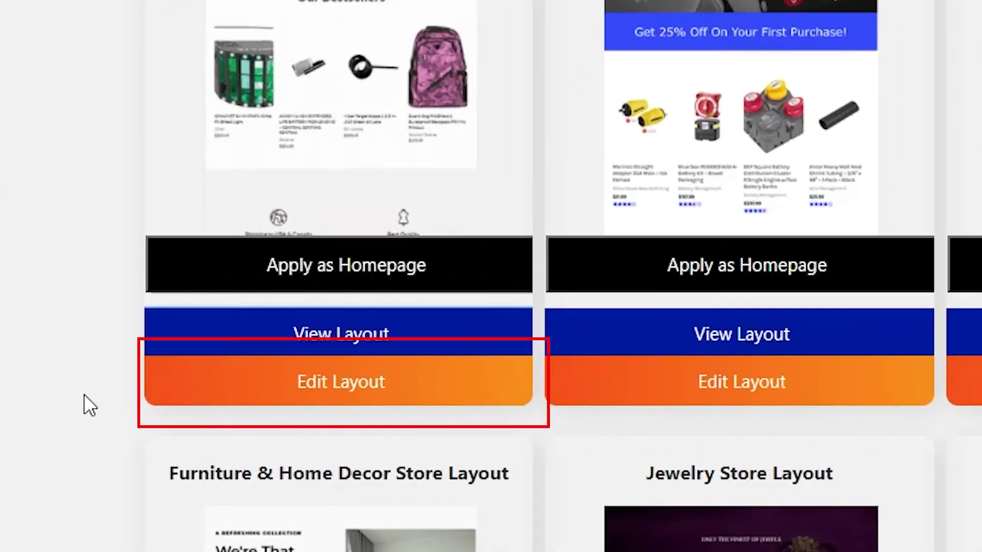
pyautogui.click(170, 379)
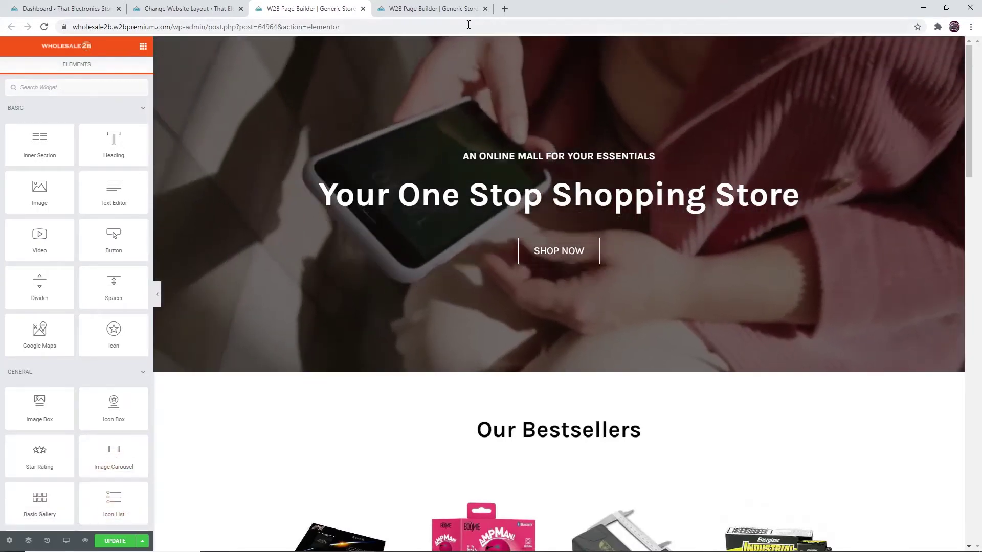
pyautogui.click(485, 8)
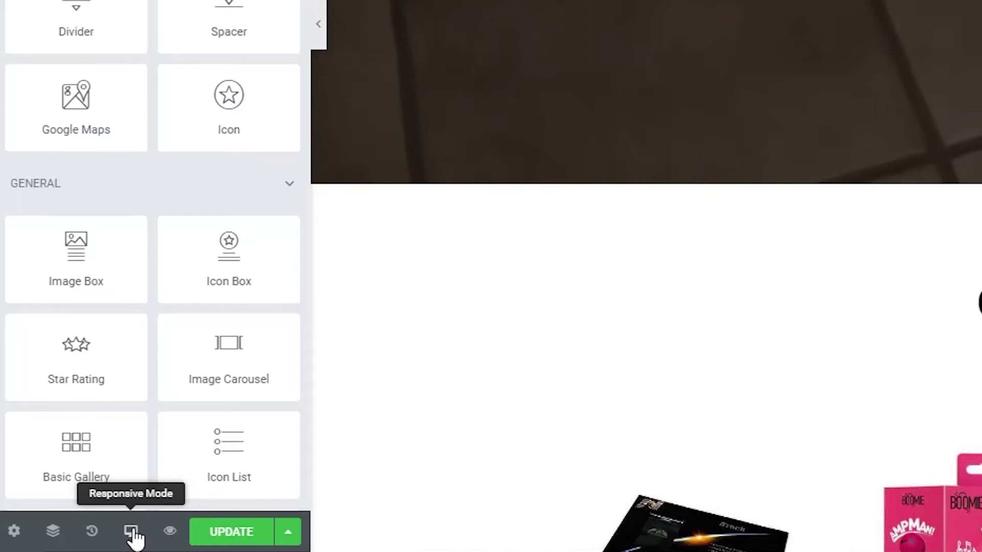
# Preview the page at Mobile (360px) and Tablet (768px) widths, then switch back to Desktop.
pyautogui.click(132, 533)
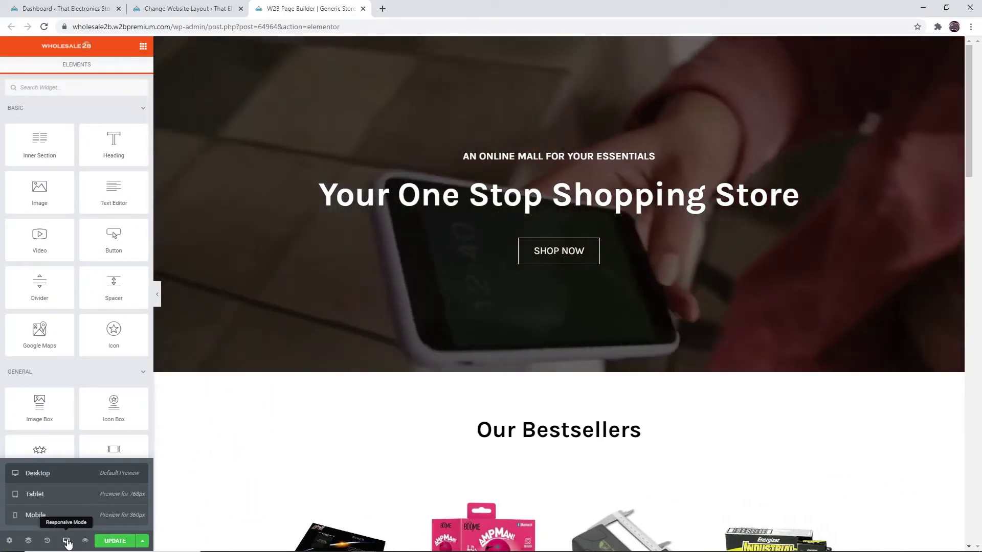
pyautogui.click(92, 515)
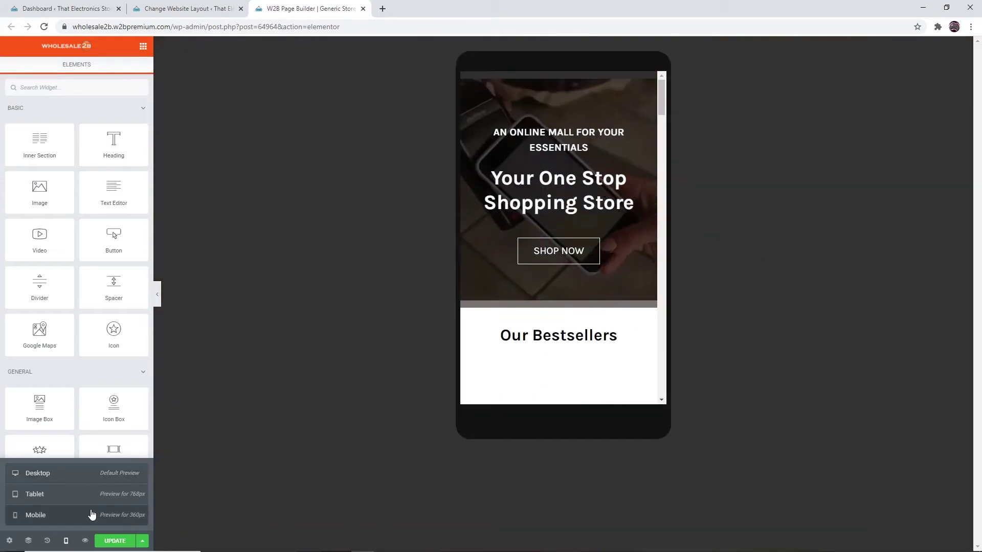
pyautogui.click(91, 493)
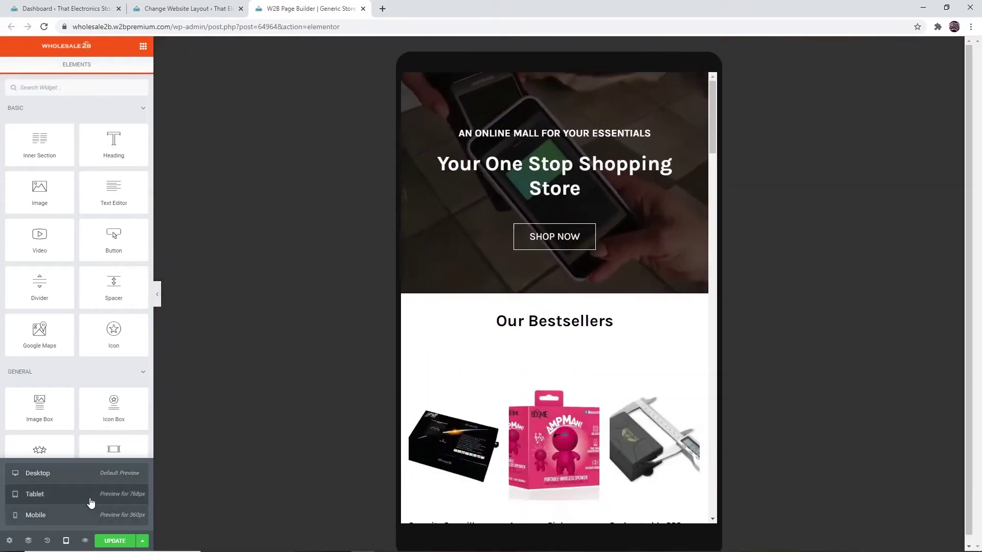
pyautogui.scroll(-1, 551, 407)
pyautogui.scroll(-10, 551, 407)
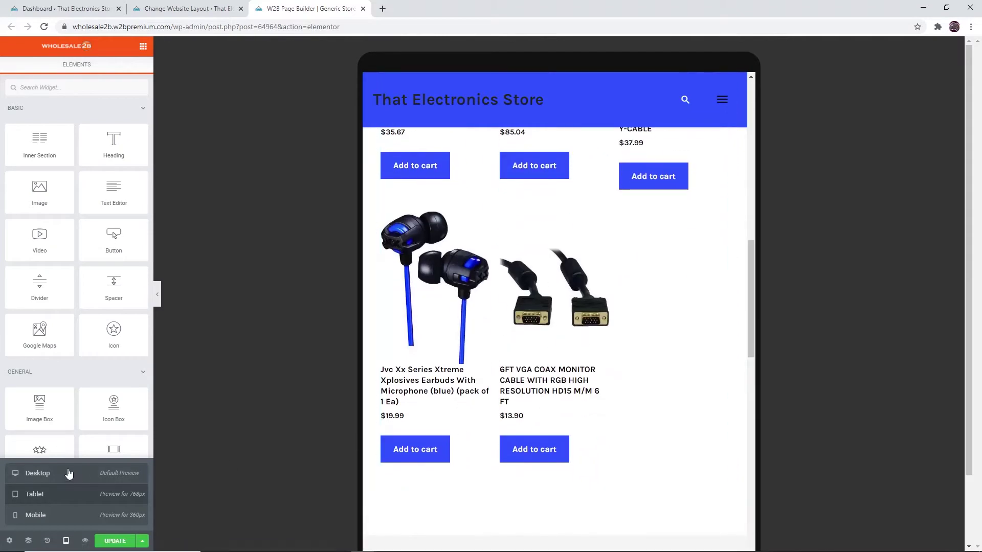
pyautogui.click(69, 473)
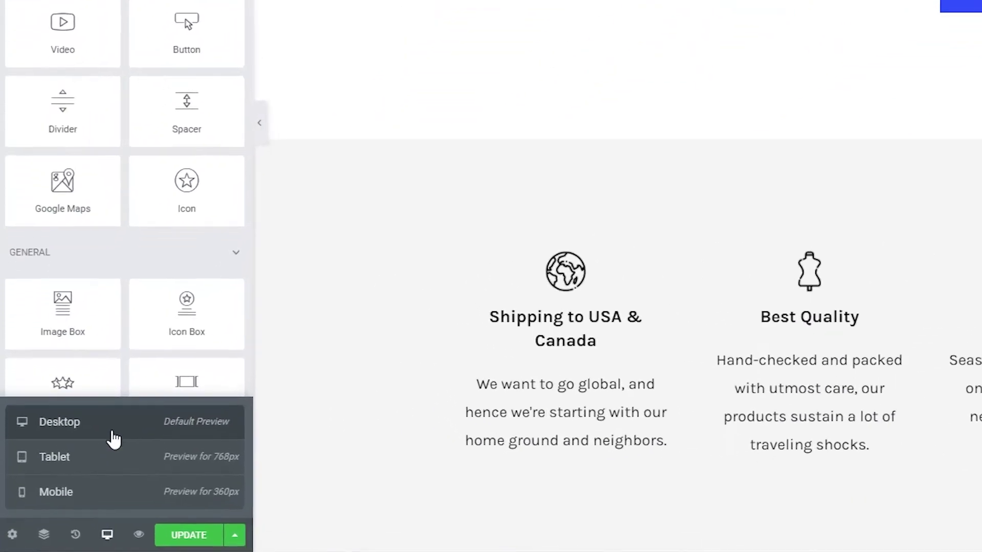
# Close the device-size list, then show the History panel and the Navigator's four page sections.
pyautogui.click(80, 538)
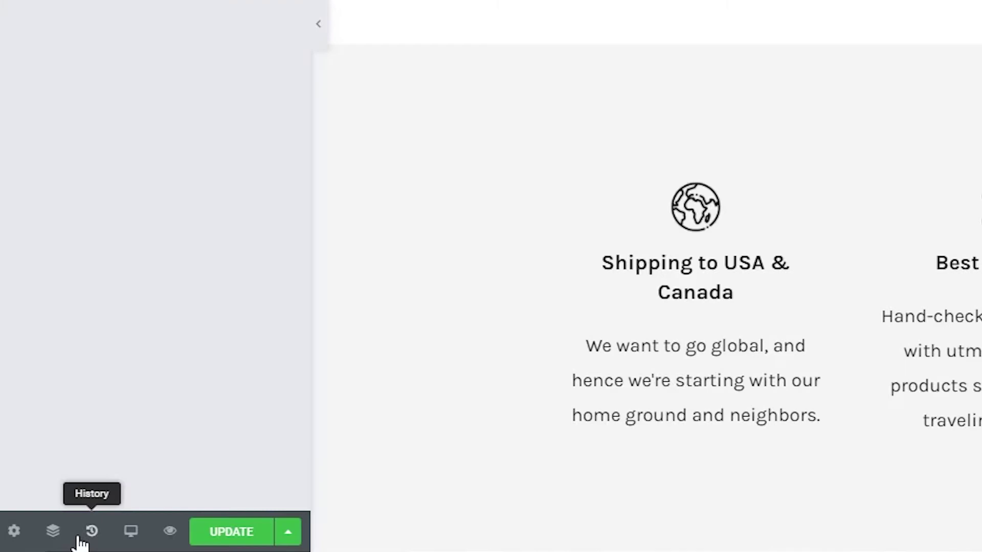
pyautogui.click(81, 543)
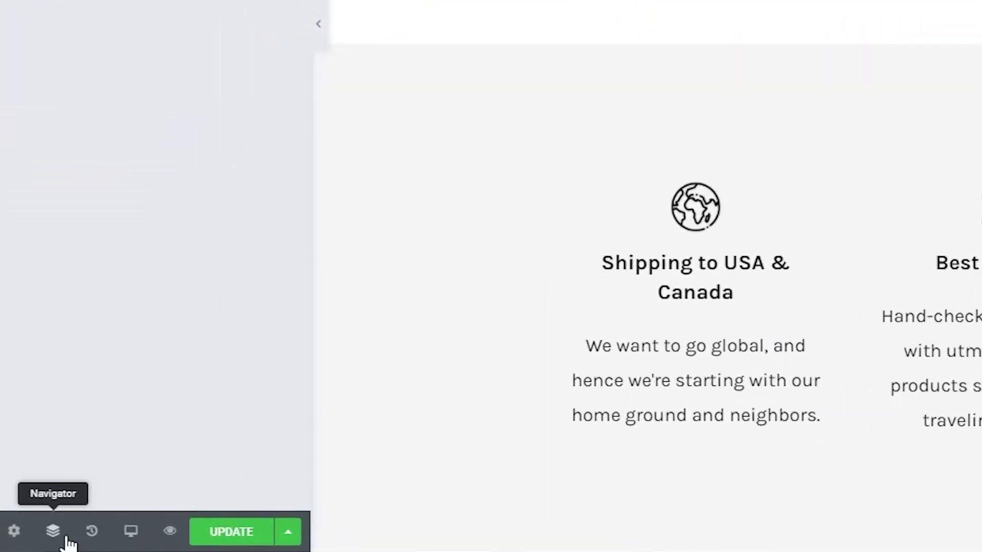
pyautogui.click(67, 537)
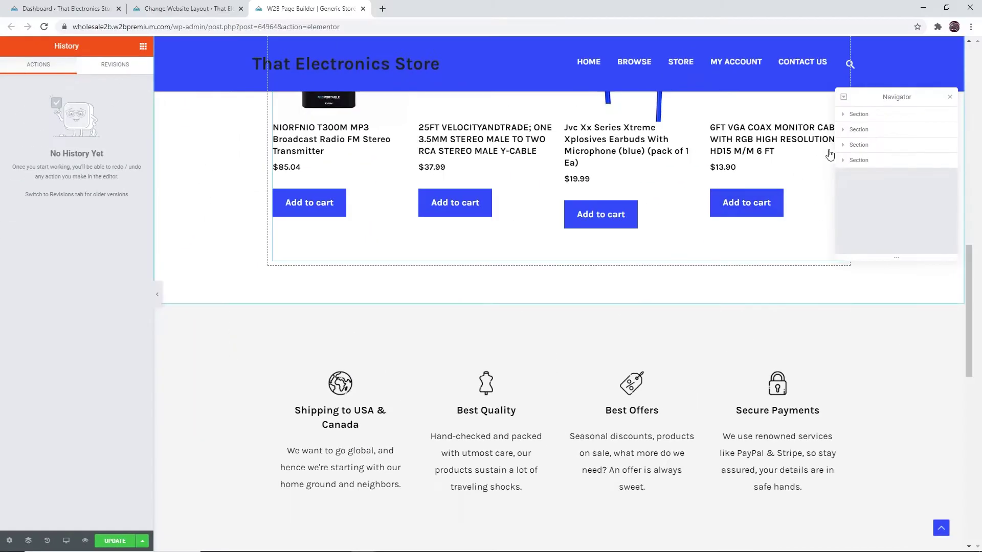
# In the Navigator, select the hero section, the fourth section and the hero's column, then close it.
pyautogui.click(889, 119)
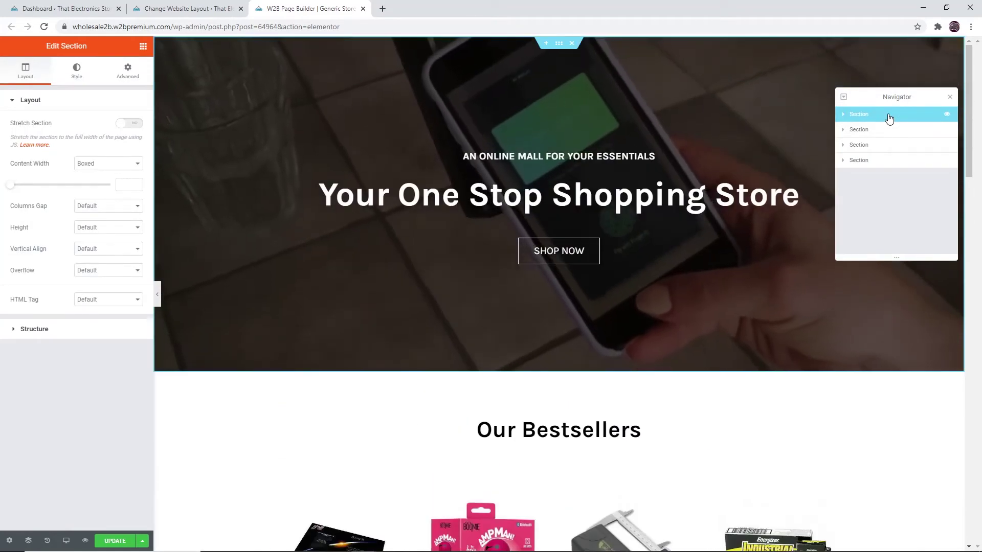
pyautogui.click(876, 161)
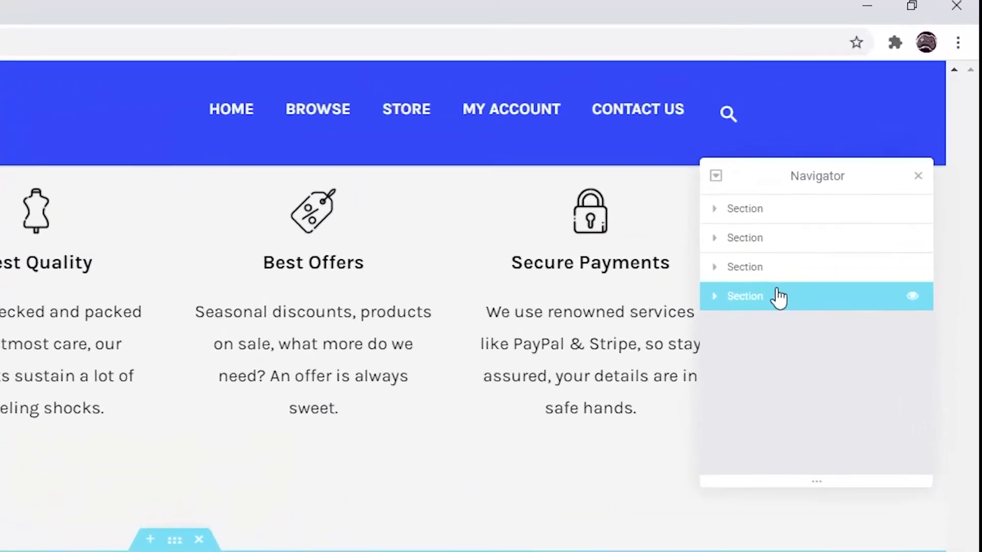
pyautogui.click(844, 115)
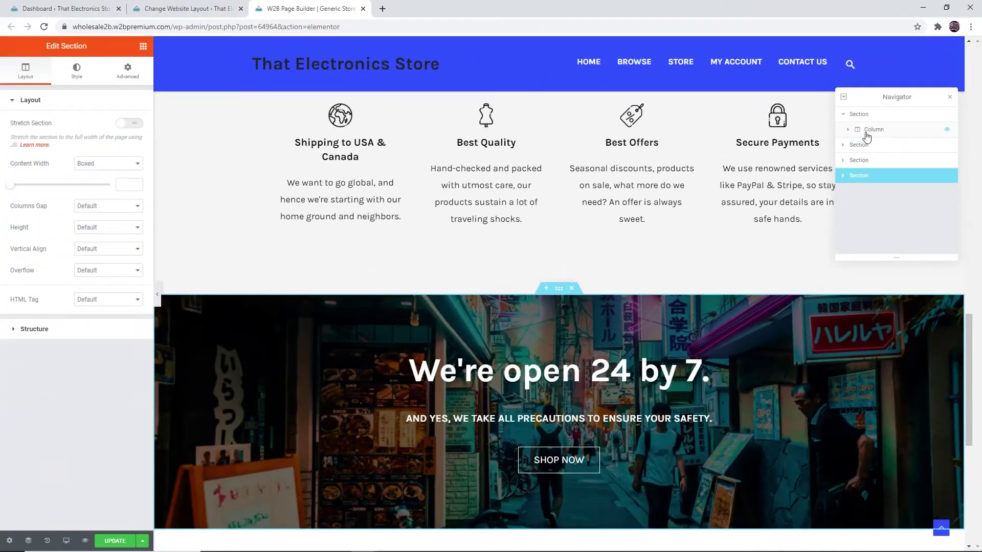
pyautogui.click(865, 132)
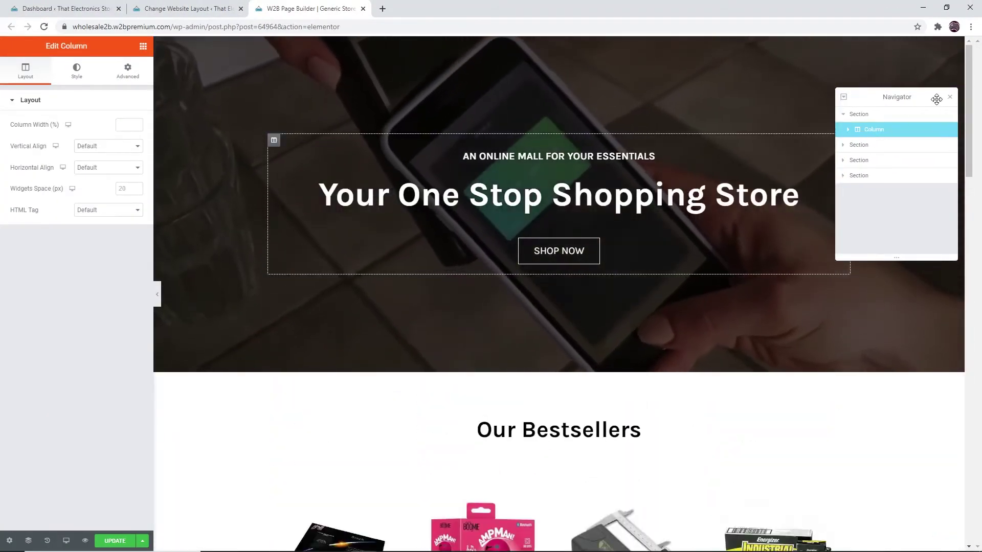
pyautogui.click(952, 98)
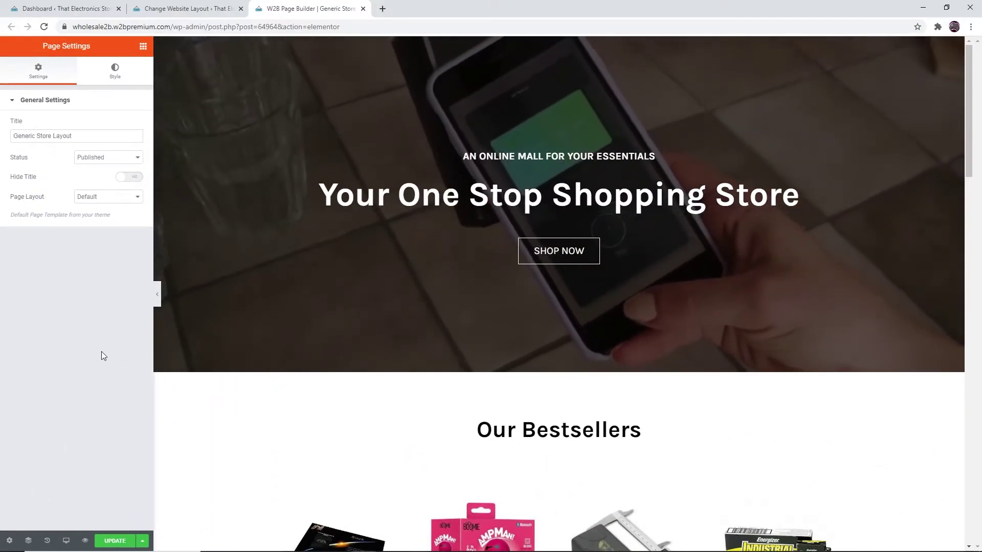
# Keep the Generic Store Layout page Published with the Default layout, then view its body style.
pyautogui.click(126, 162)
pyautogui.click(103, 234)
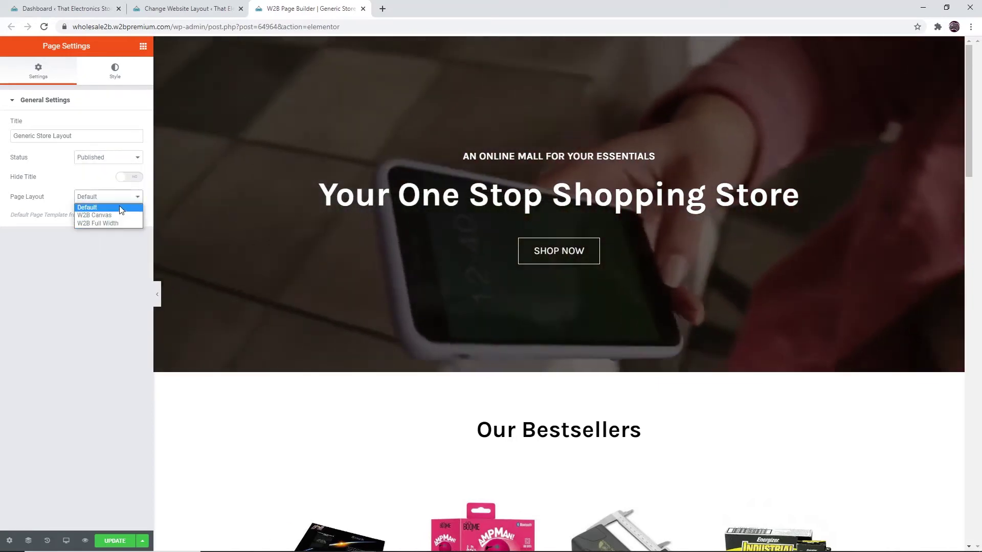
pyautogui.click(122, 208)
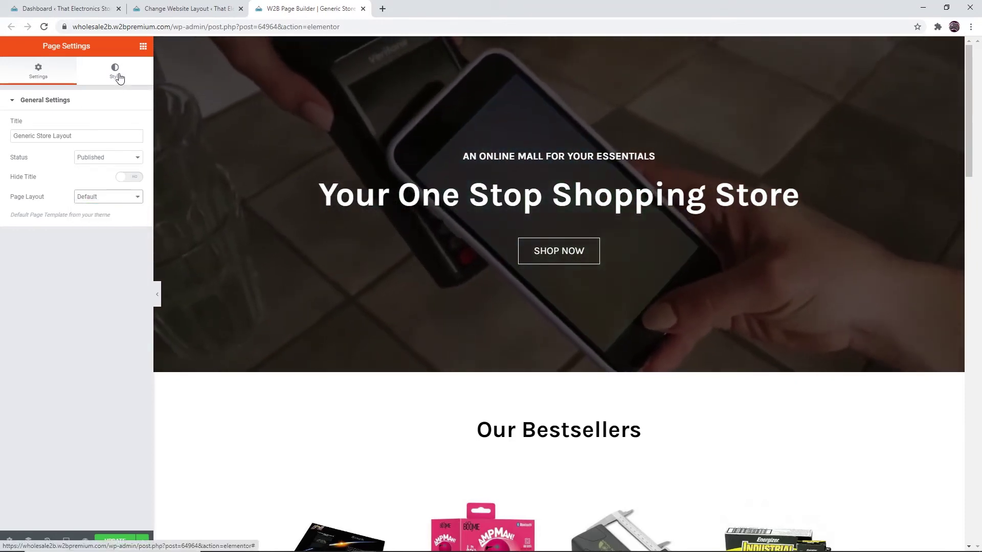
pyautogui.click(119, 77)
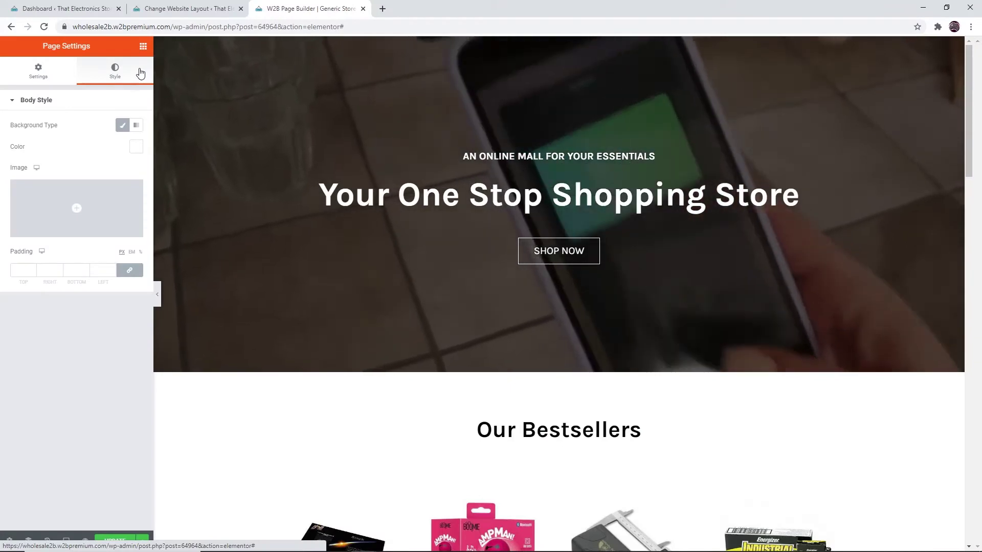
# Insert WSPBR2427.jpg from the Media Library as the page body background image.
pyautogui.click(89, 212)
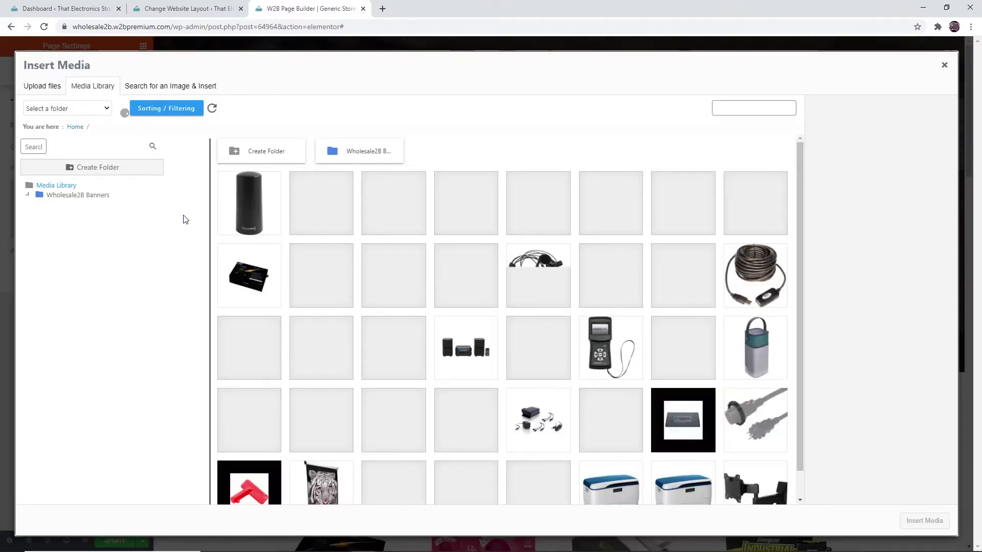
pyautogui.click(237, 215)
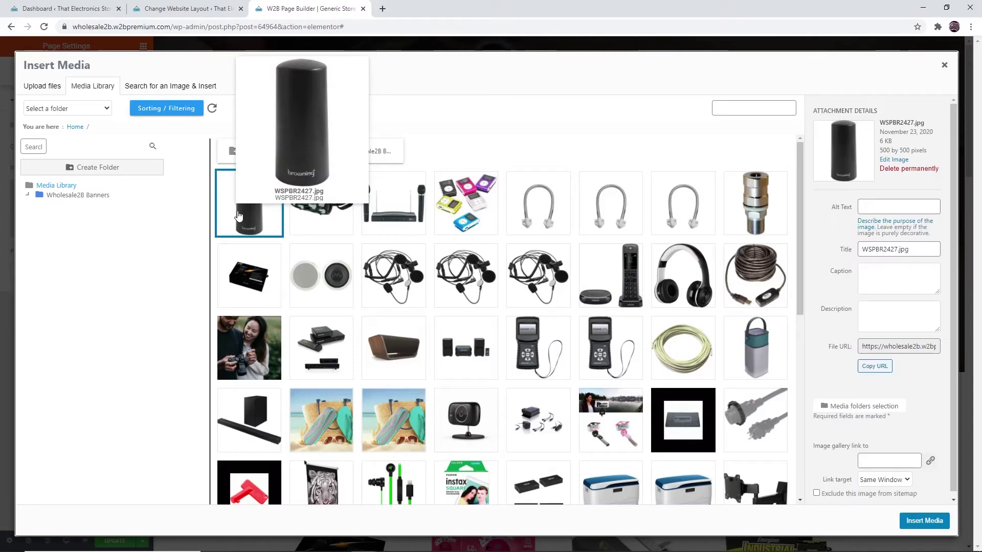
pyautogui.click(923, 521)
pyautogui.scroll(-8, 865, 462)
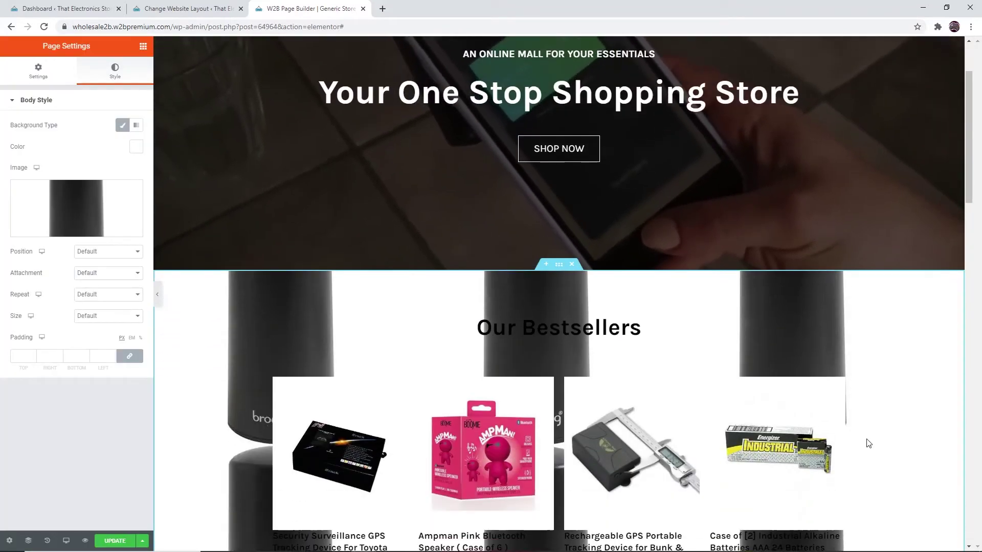
pyautogui.scroll(-7, 865, 427)
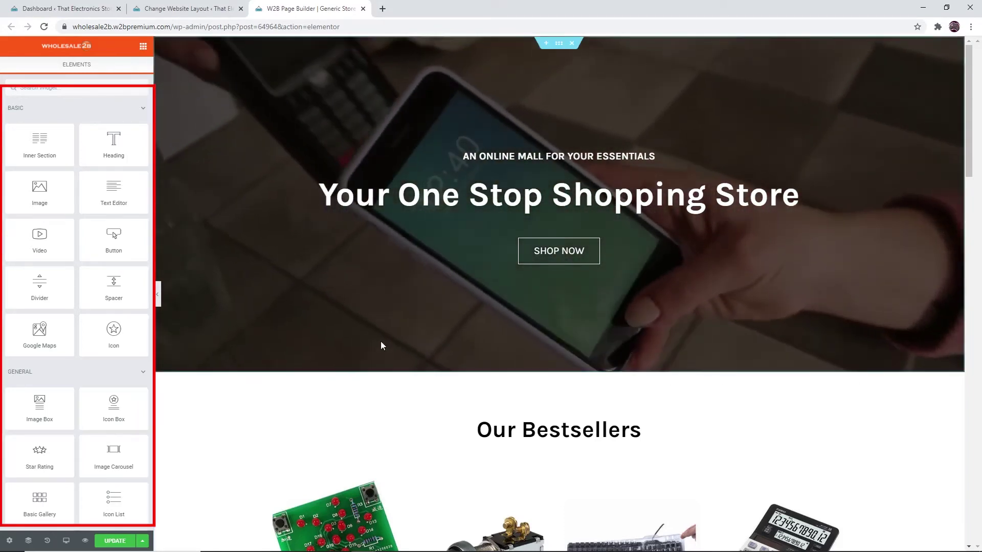
pyautogui.scroll(-5, 102, 255)
pyautogui.scroll(-15, 100, 256)
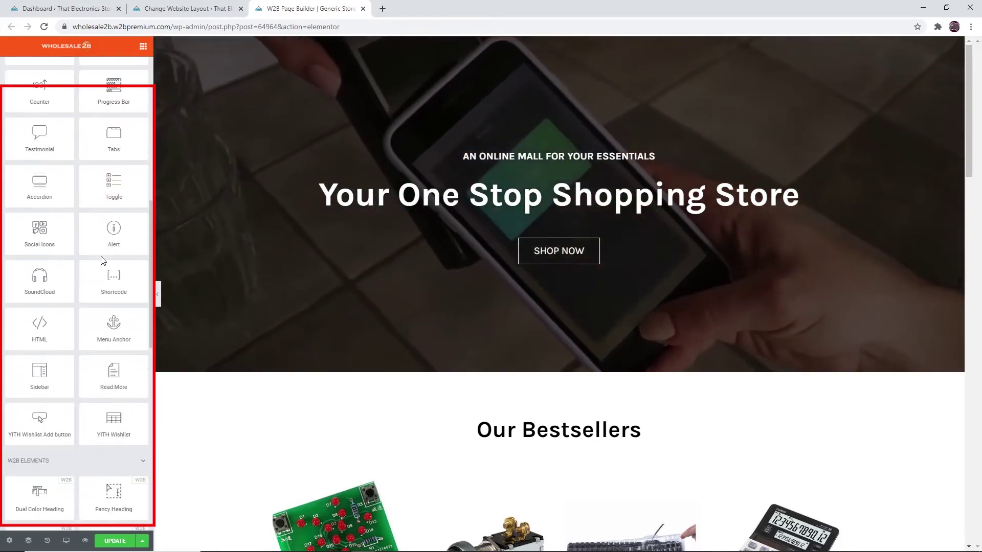
pyautogui.scroll(-4, 100, 256)
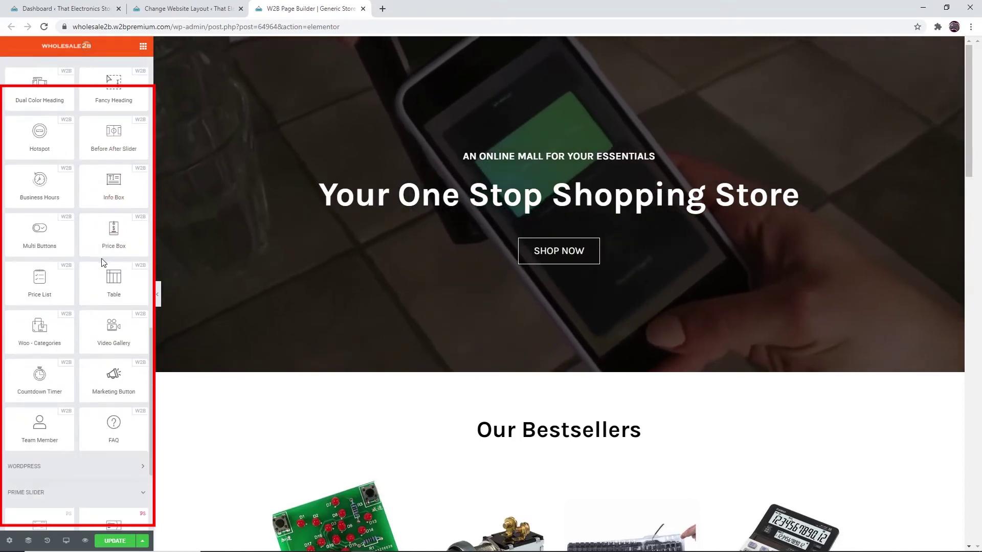
pyautogui.scroll(20, 112, 284)
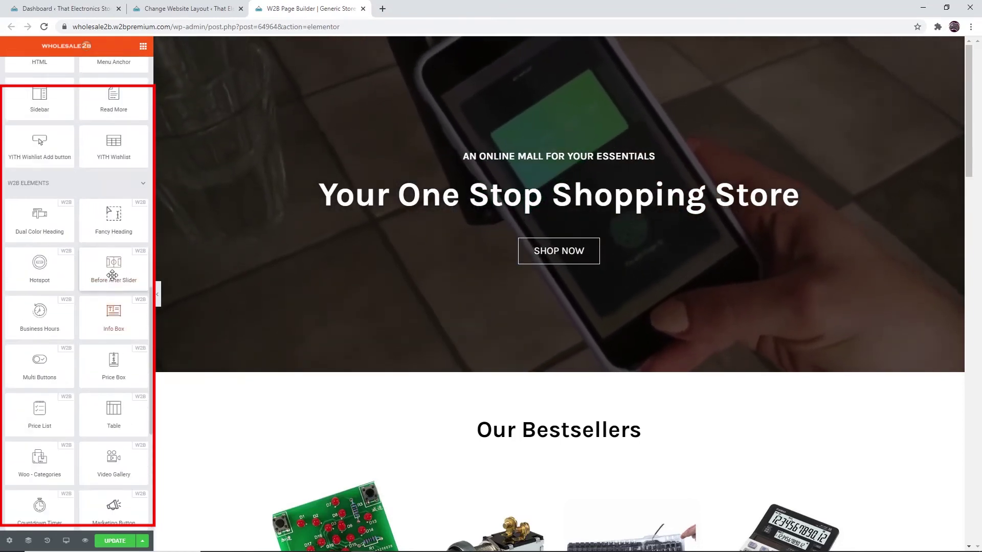
pyautogui.scroll(5, 112, 275)
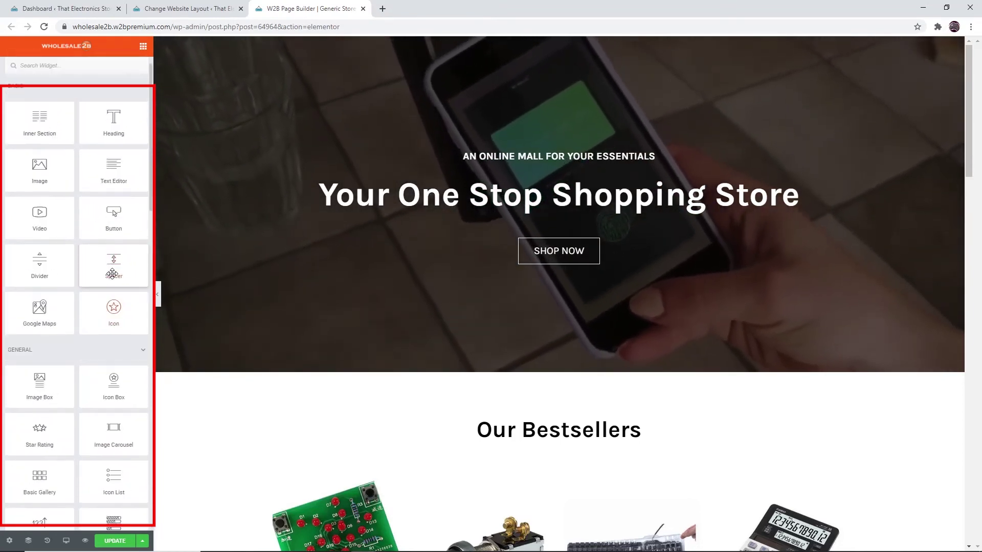
pyautogui.scroll(1, 116, 268)
pyautogui.moveTo(59, 319); pyautogui.dragTo(479, 439)
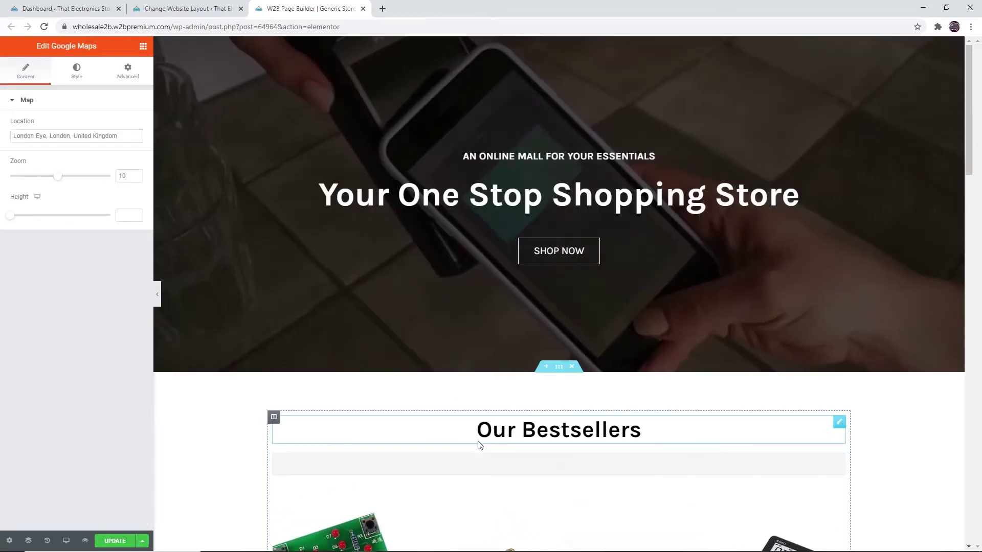
pyautogui.scroll(-2, 910, 399)
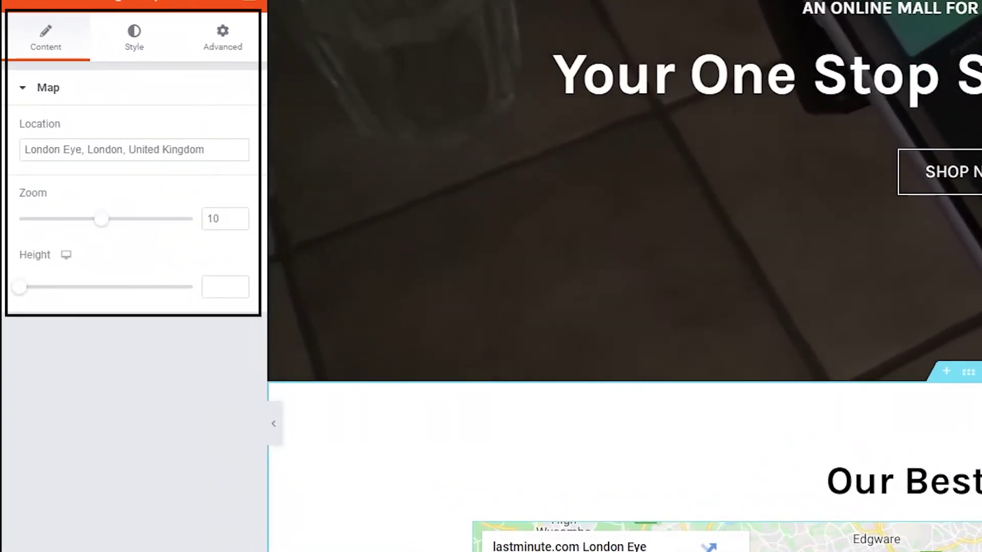
pyautogui.scroll(-1, 624, 307)
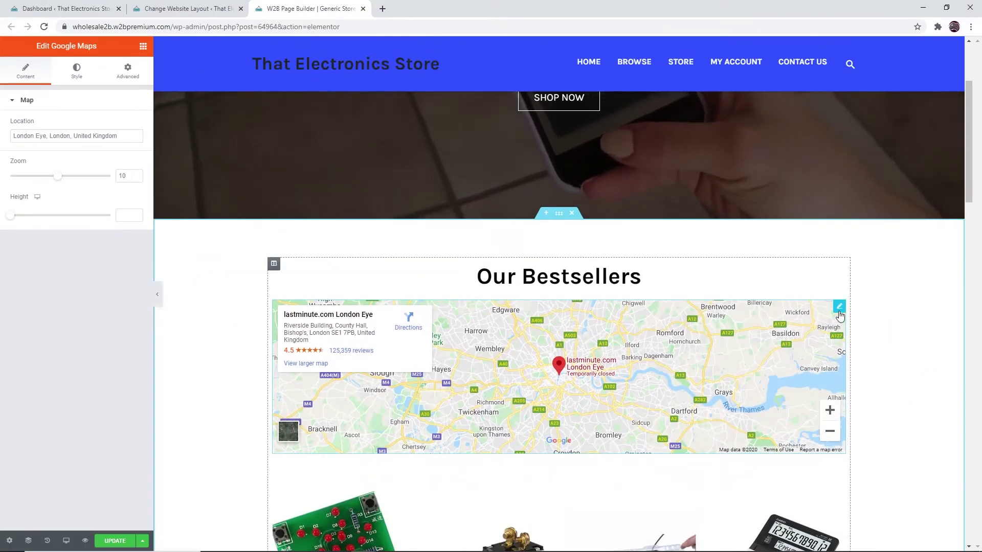
pyautogui.rightClick(840, 316)
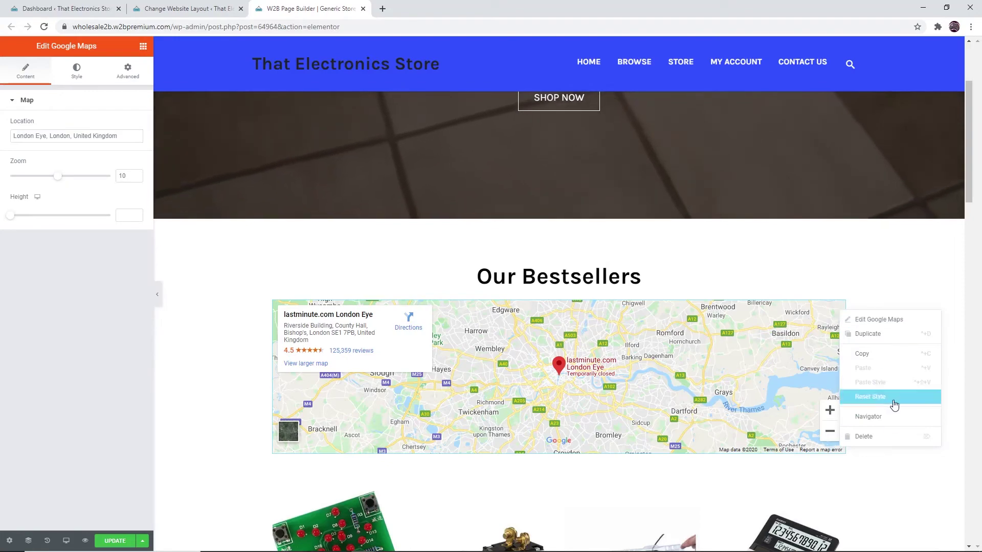
pyautogui.click(891, 436)
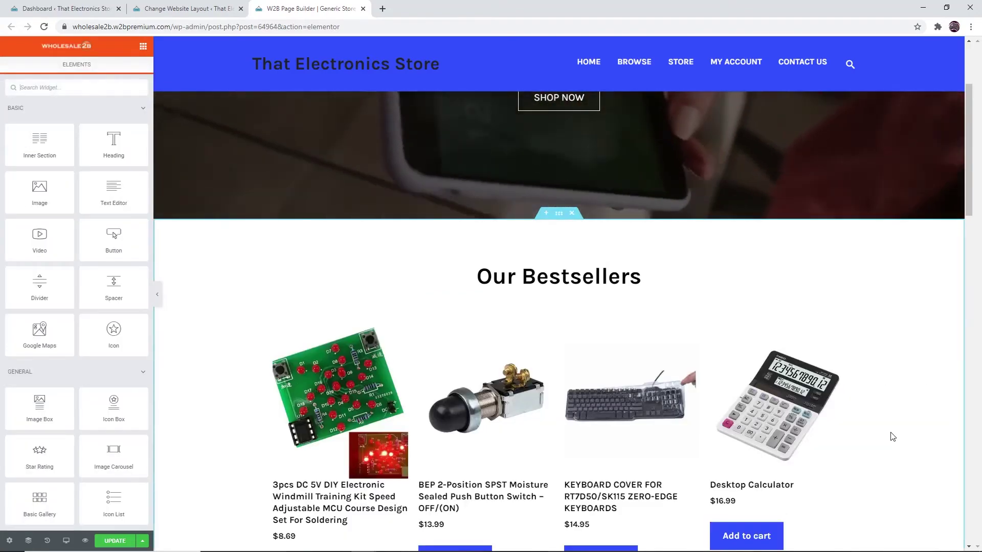
pyautogui.scroll(3, 929, 397)
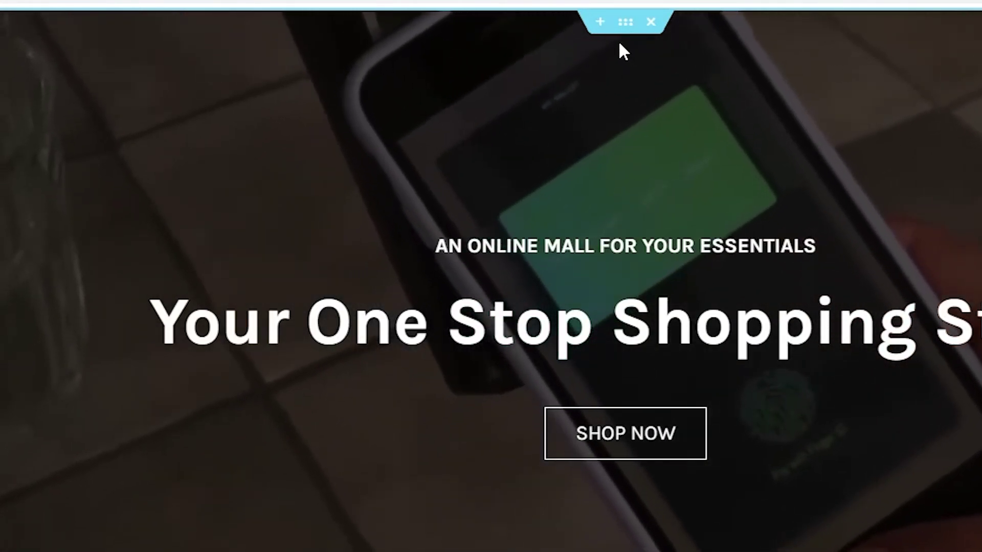
# Delete the stray empty section, then add a section below the hero holding a Video widget.
pyautogui.click(603, 29)
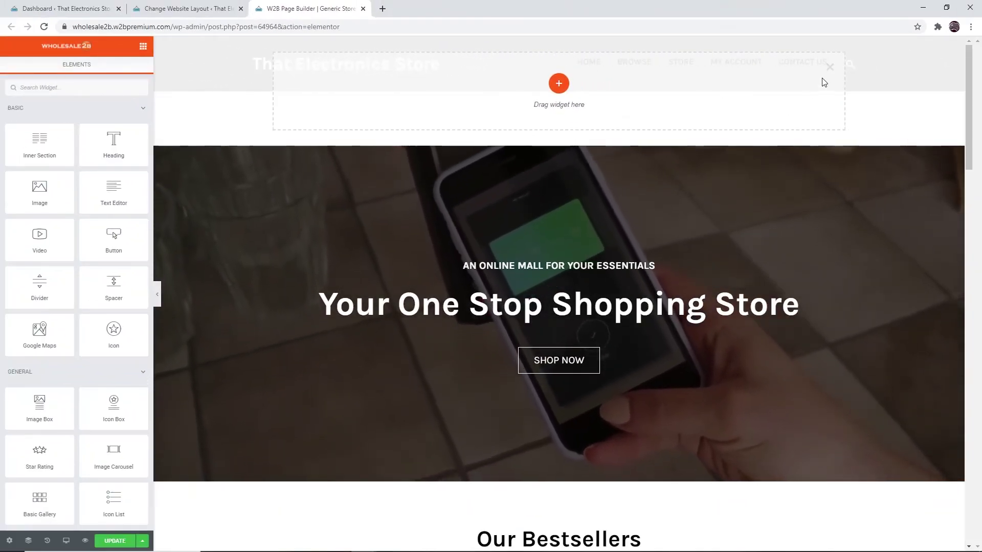
pyautogui.click(829, 67)
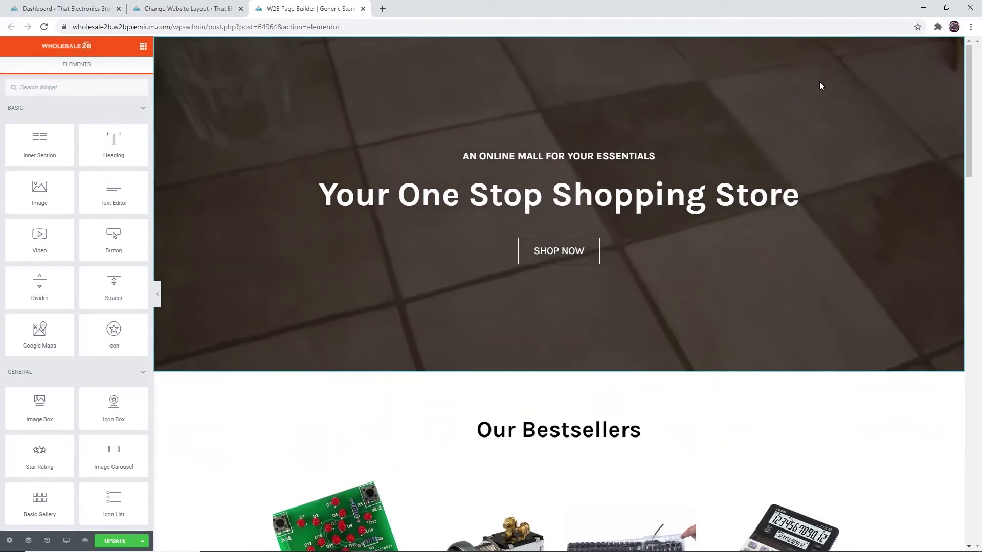
pyautogui.scroll(-2, 818, 230)
pyautogui.click(547, 270)
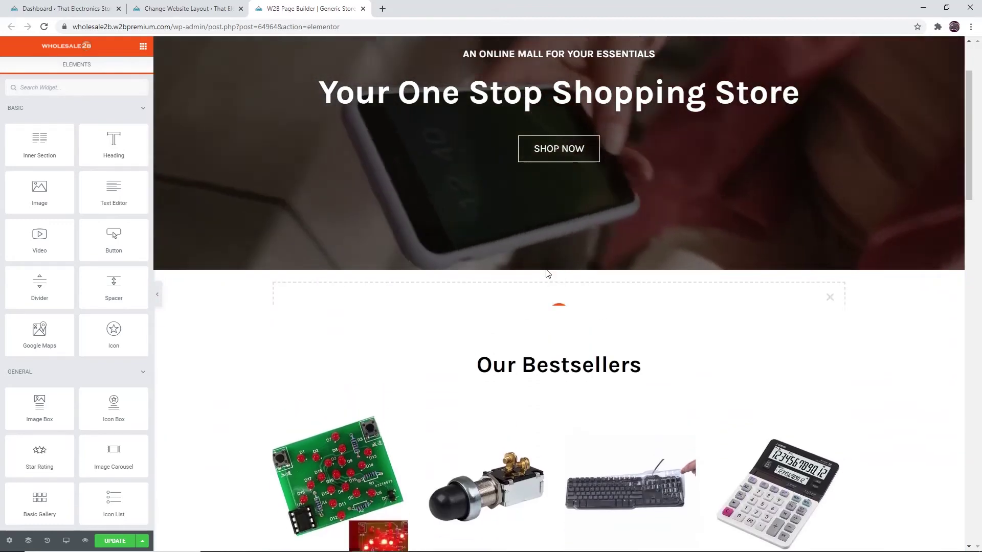
pyautogui.moveTo(39, 237); pyautogui.dragTo(298, 328)
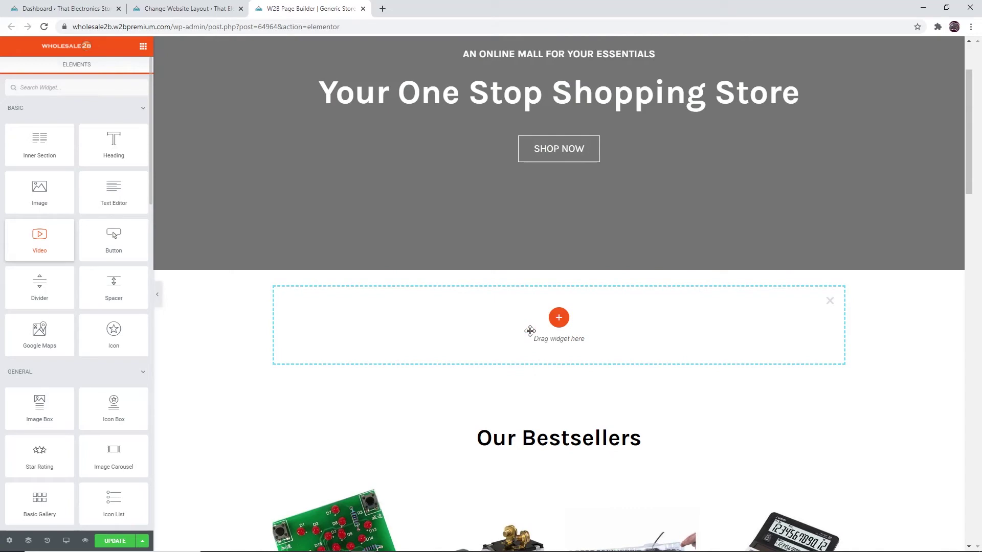
pyautogui.moveTo(529, 331); pyautogui.dragTo(532, 335)
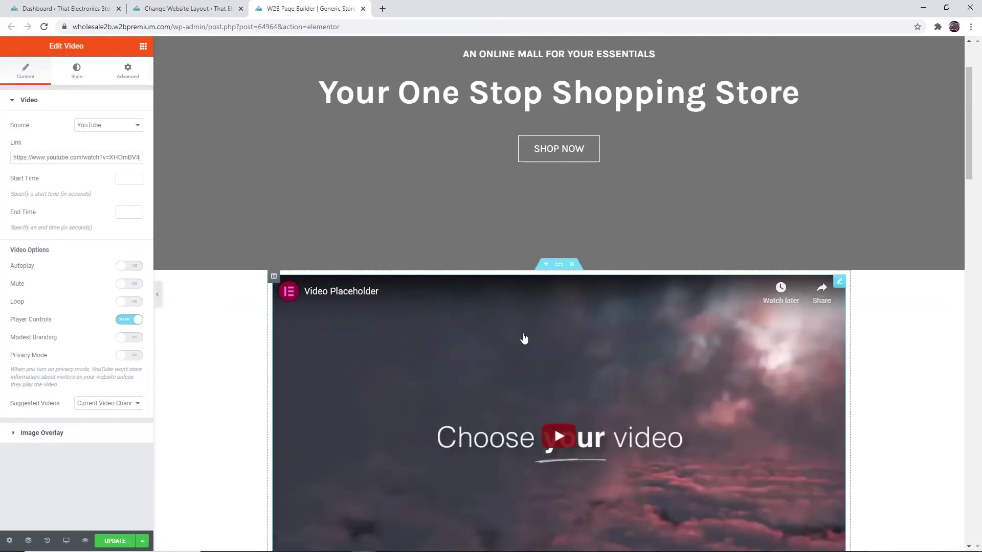
pyautogui.scroll(-1, 724, 345)
pyautogui.scroll(-3, 725, 345)
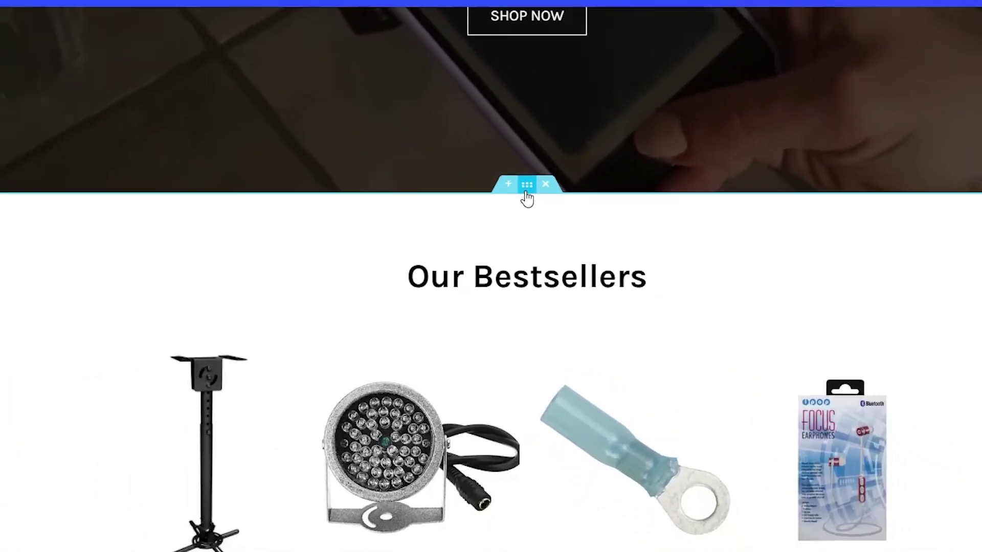
# Open the section below the hero and browse its background overlay, shape divider and typography styles.
pyautogui.click(500, 162)
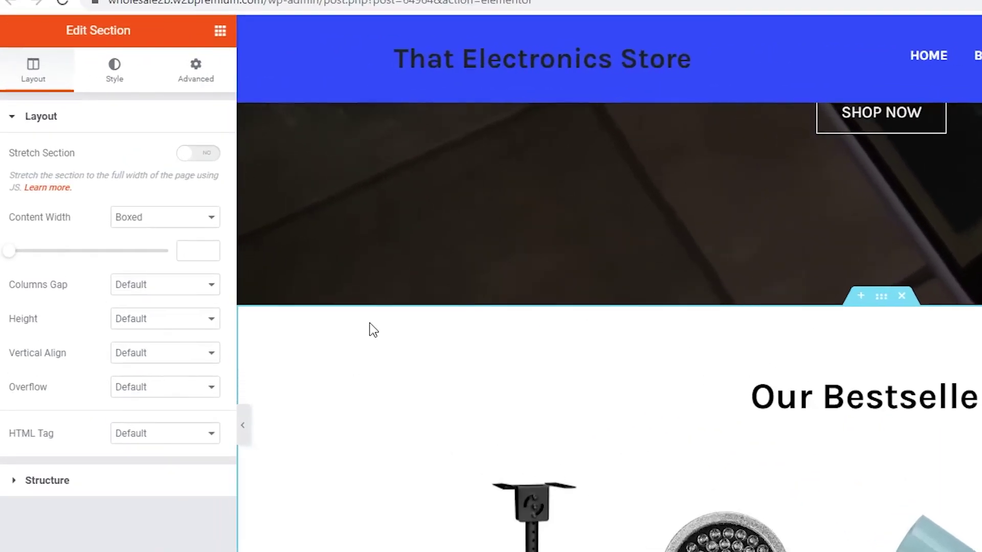
pyautogui.click(119, 90)
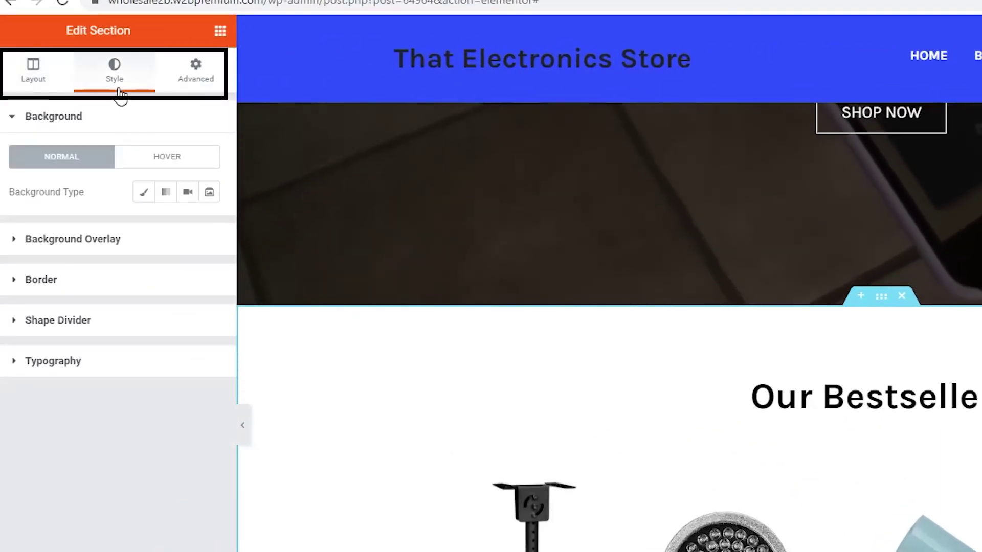
pyautogui.click(185, 239)
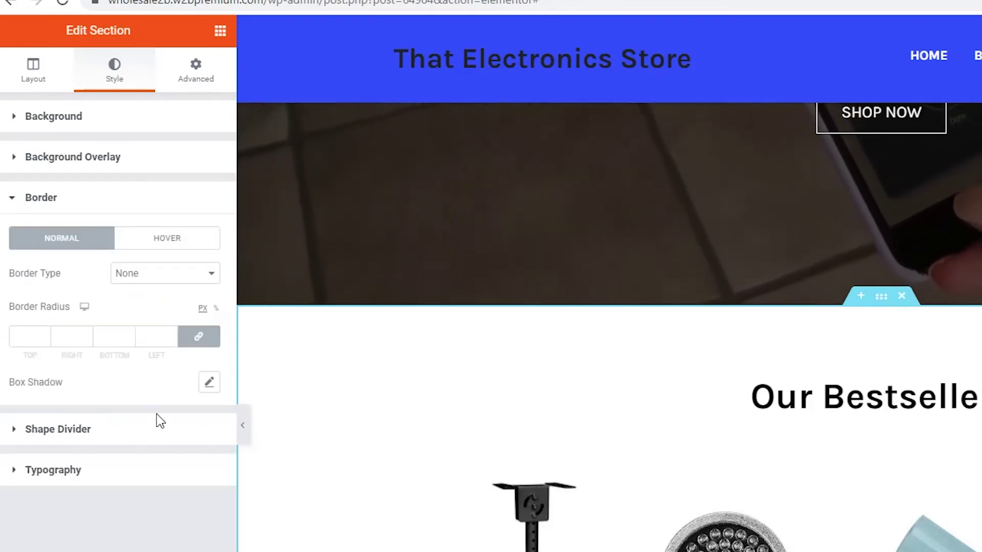
pyautogui.click(159, 437)
pyautogui.click(157, 372)
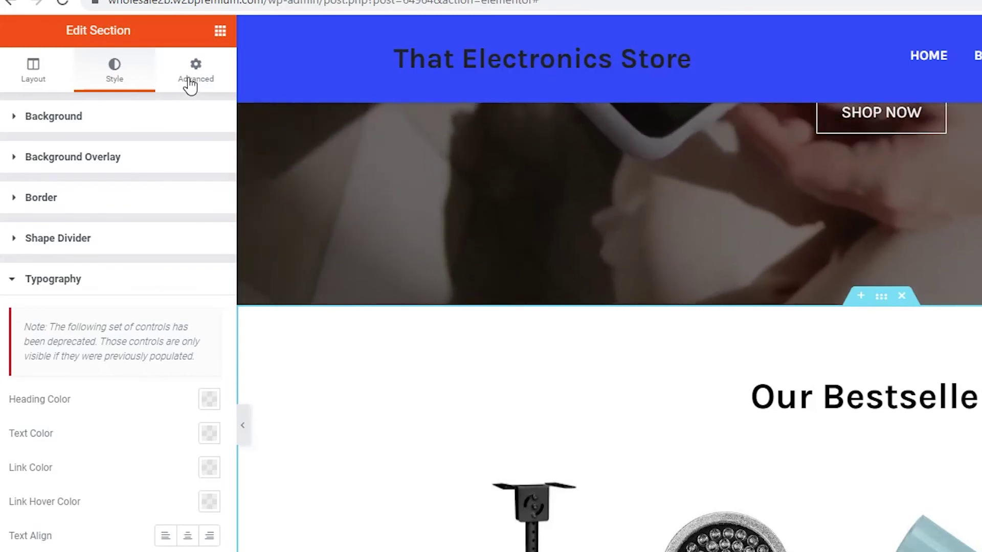
# Under Advanced, keep the entrance animation at Default and expand the Responsive visibility options.
pyautogui.click(190, 83)
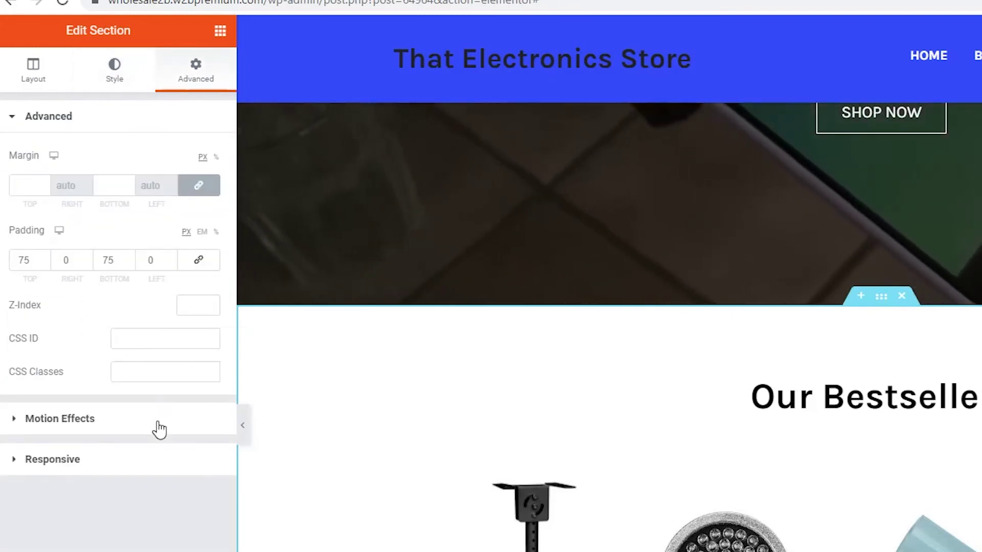
pyautogui.click(157, 423)
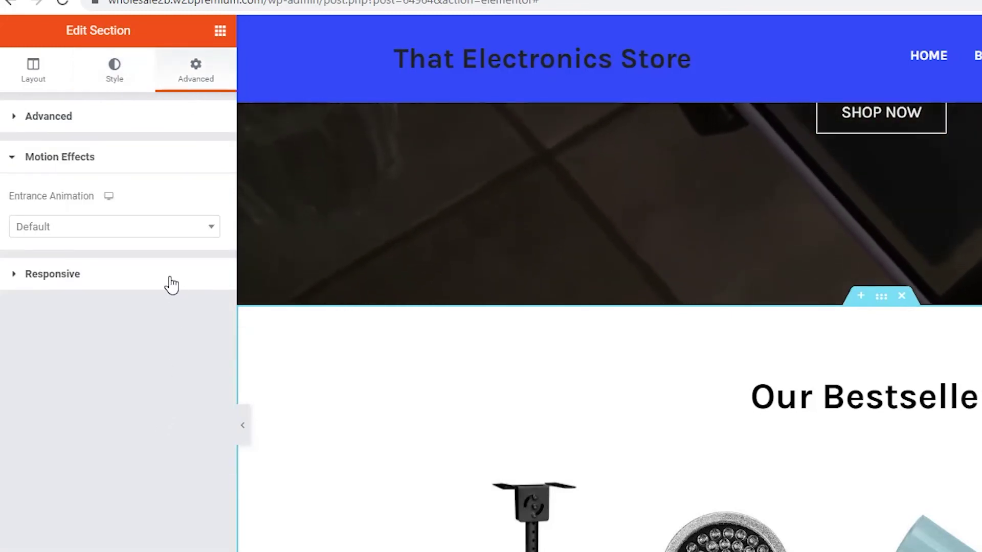
pyautogui.click(158, 227)
pyautogui.click(127, 477)
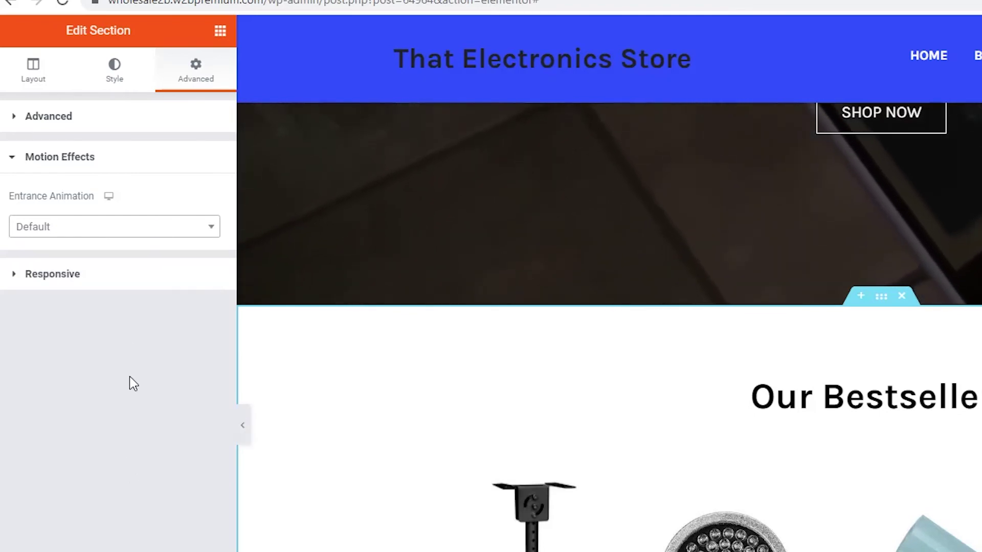
pyautogui.click(139, 280)
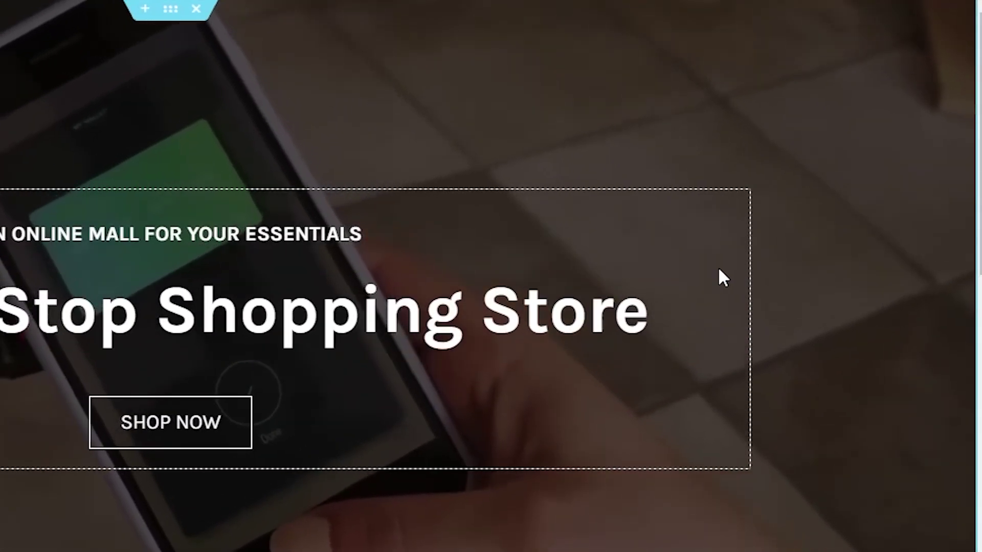
# Open the Navigator from the heading and expand the third section down to the Best Quality image box.
pyautogui.rightClick(723, 279)
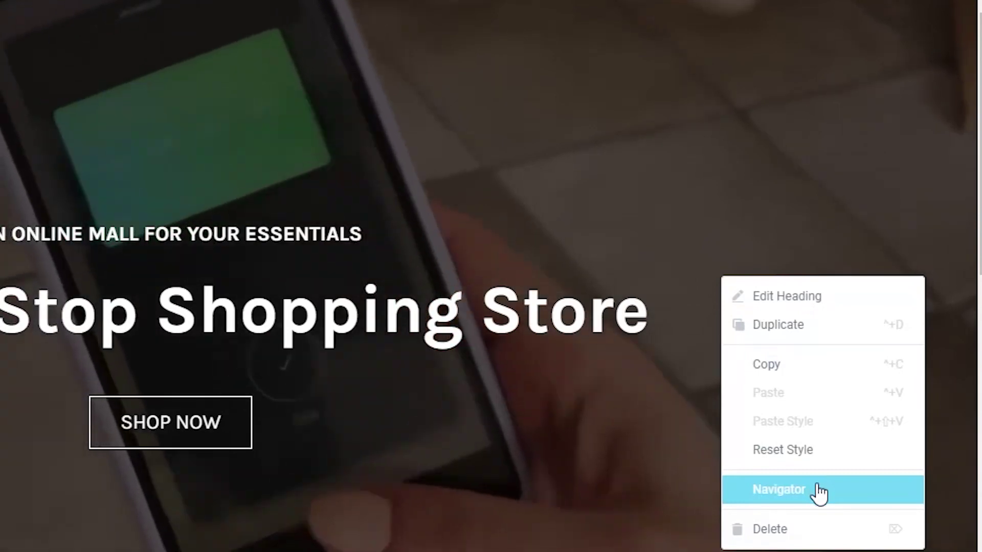
pyautogui.click(818, 490)
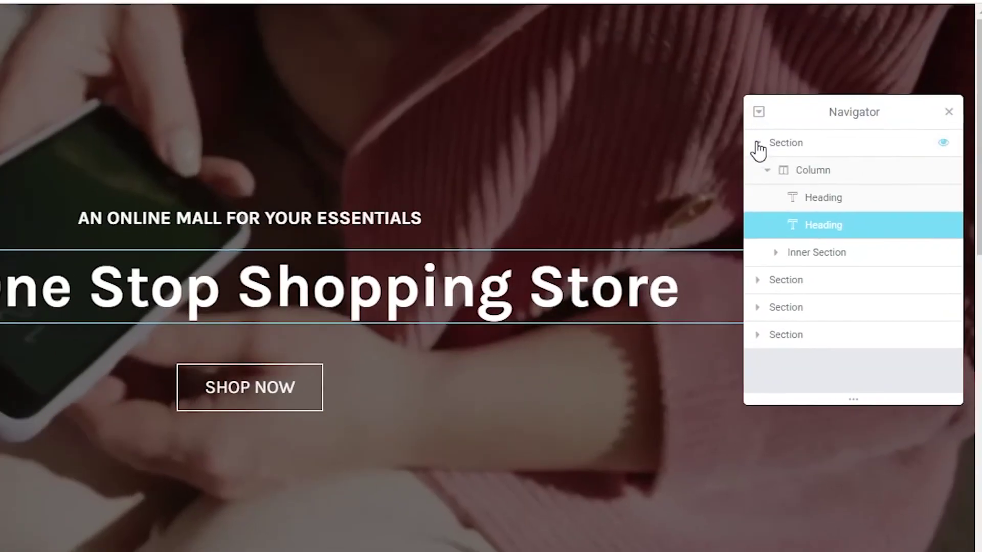
pyautogui.click(735, 150)
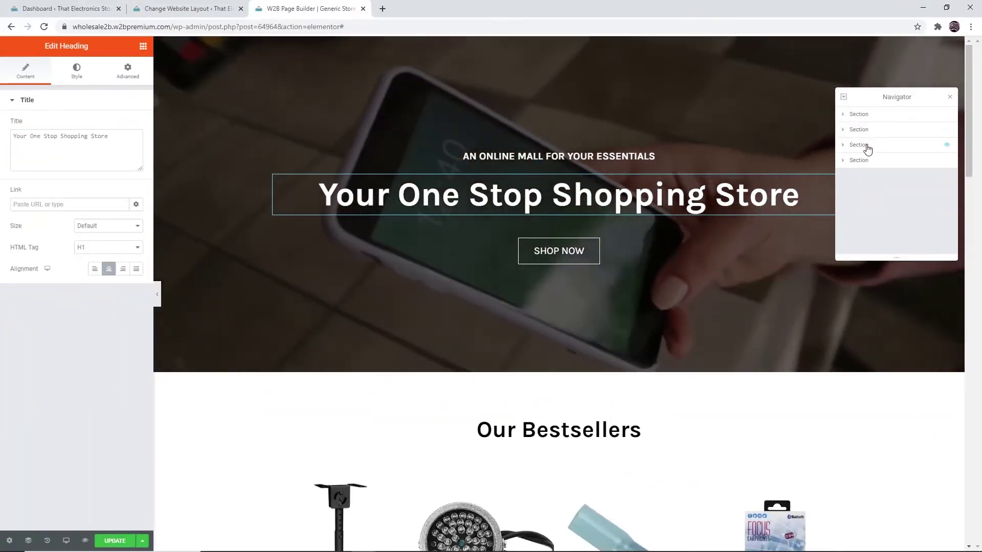
pyautogui.click(842, 146)
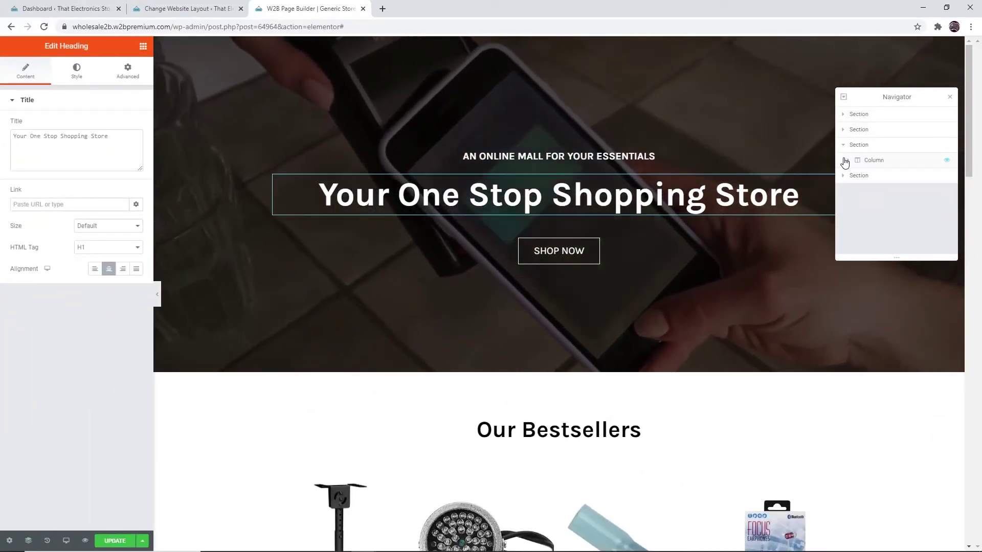
pyautogui.click(856, 163)
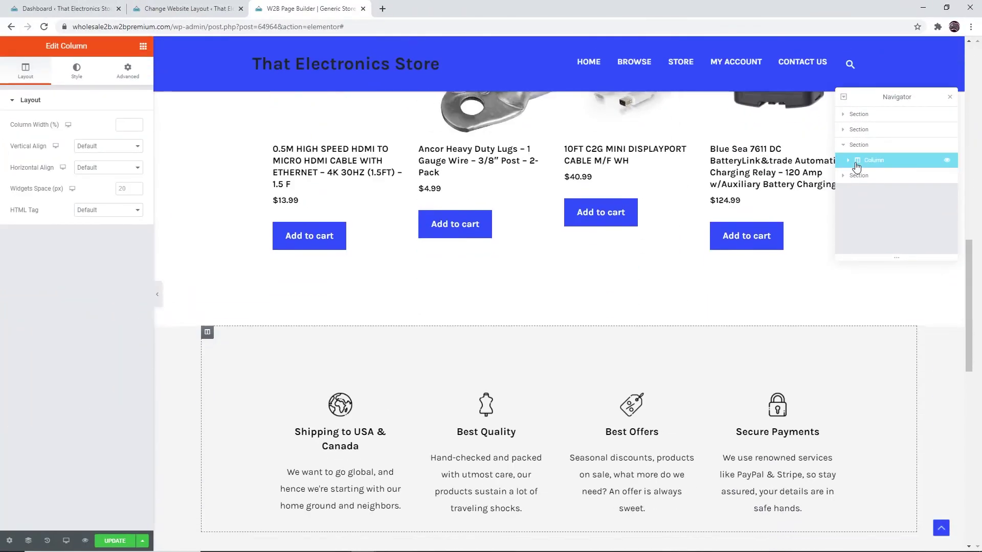
pyautogui.click(847, 161)
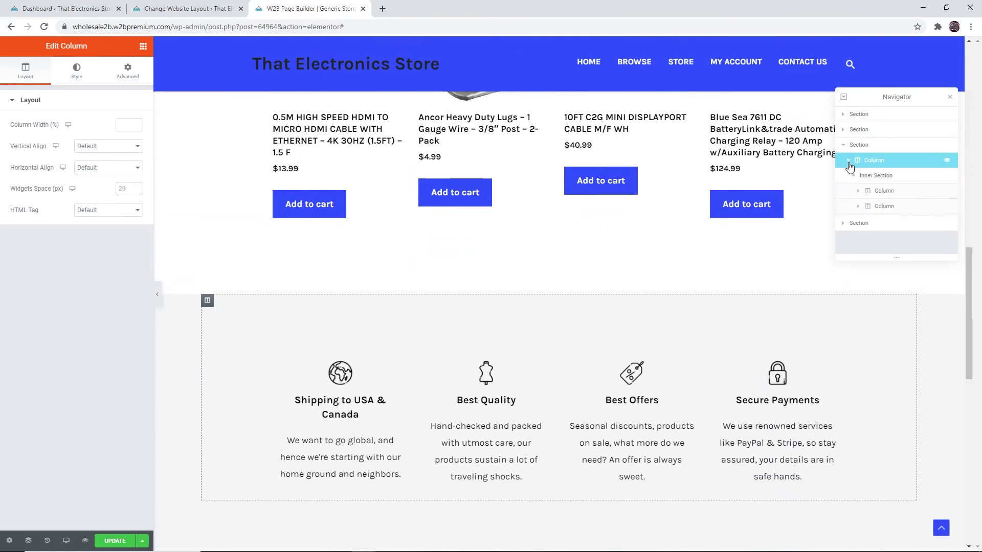
pyautogui.click(902, 198)
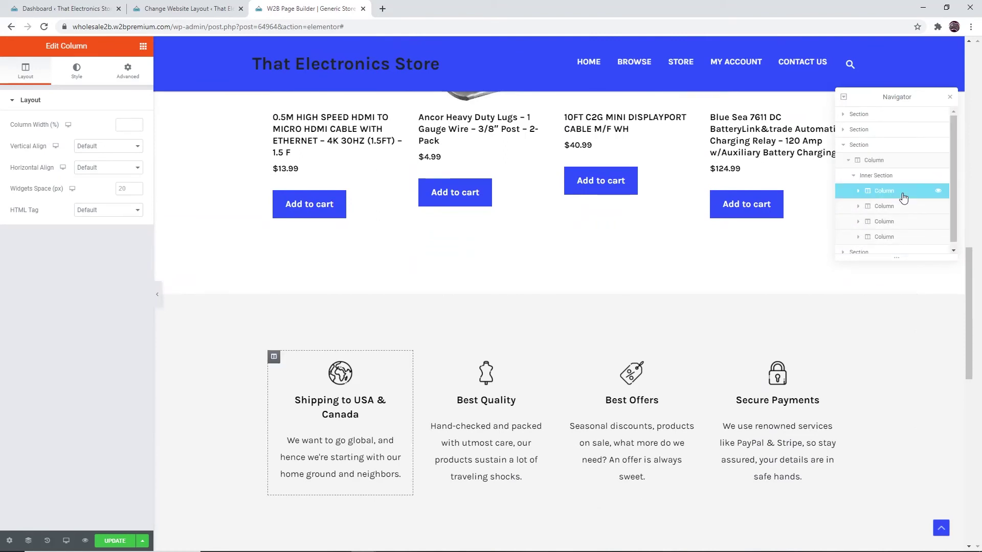
pyautogui.click(893, 223)
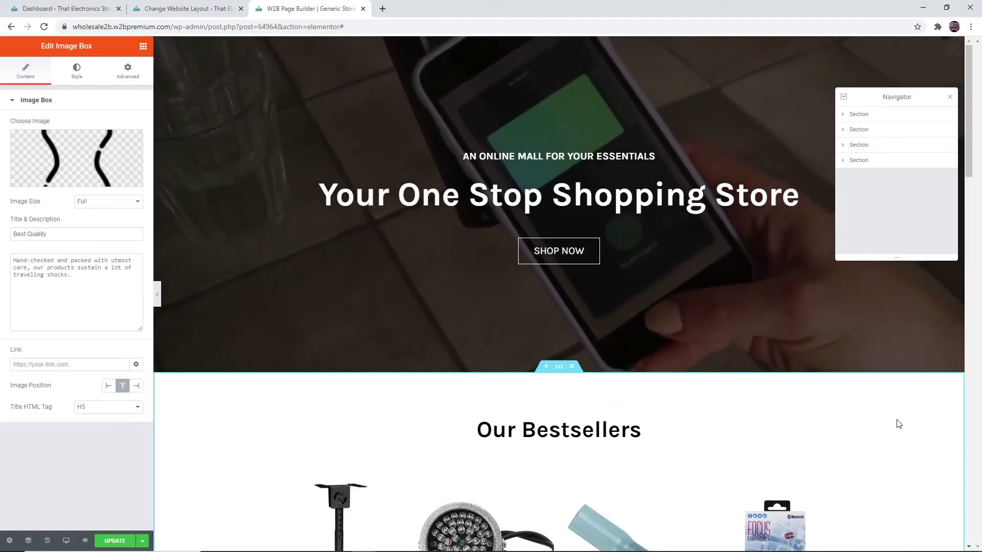
# Hide and restore the hero, Our Bestsellers and feature icon boxes sections one after another.
pyautogui.moveTo(941, 164)
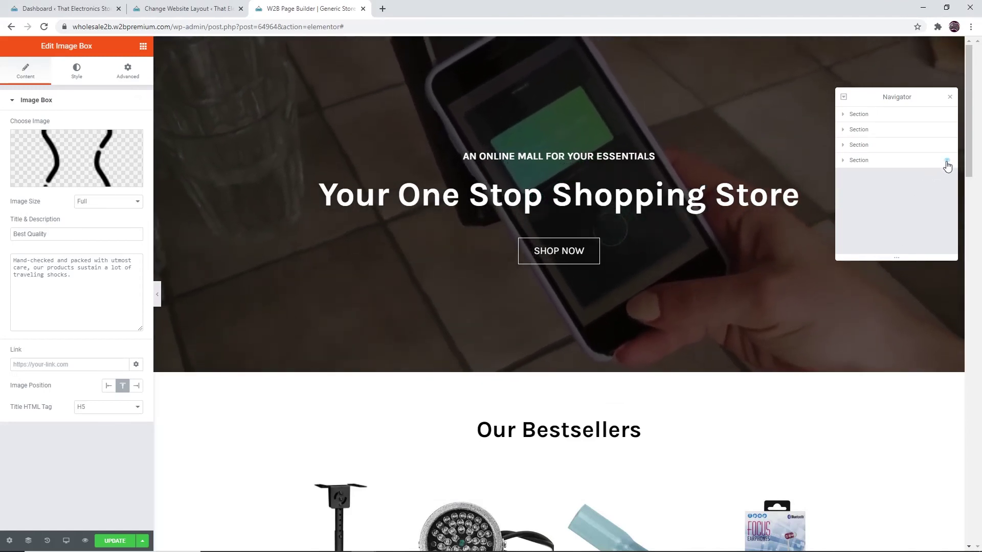
pyautogui.moveTo(947, 119)
pyautogui.click(947, 117)
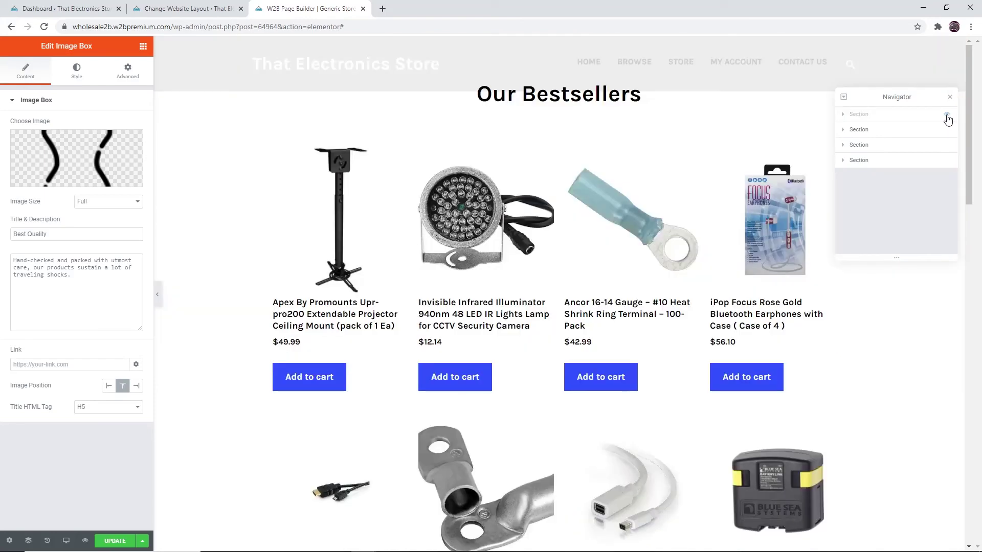
pyautogui.click(946, 117)
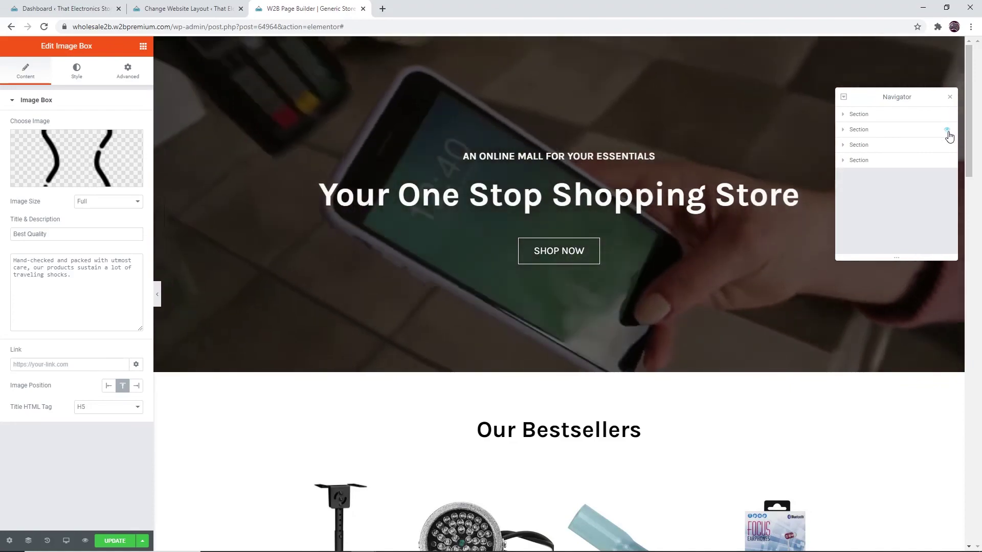
pyautogui.click(947, 132)
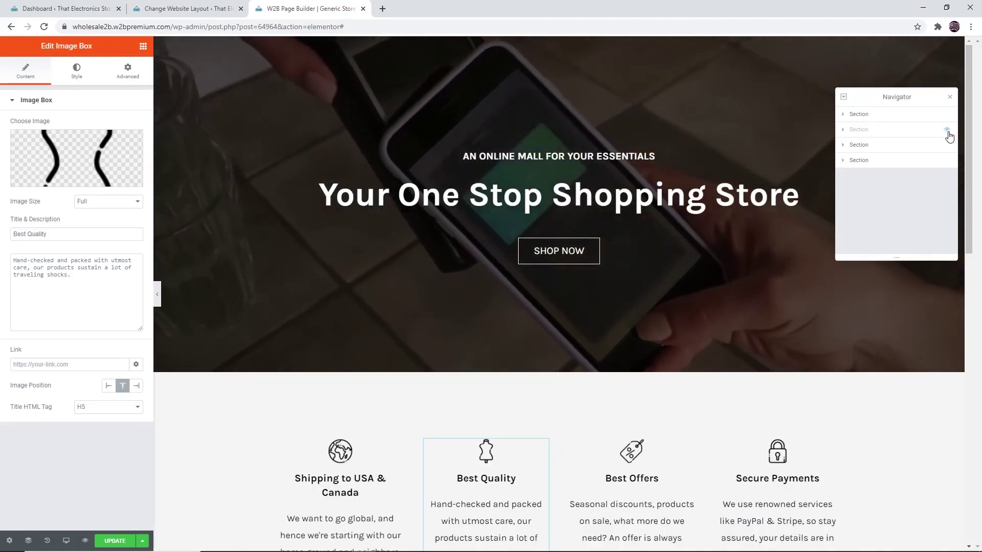
pyautogui.click(948, 132)
pyautogui.scroll(-12, 738, 216)
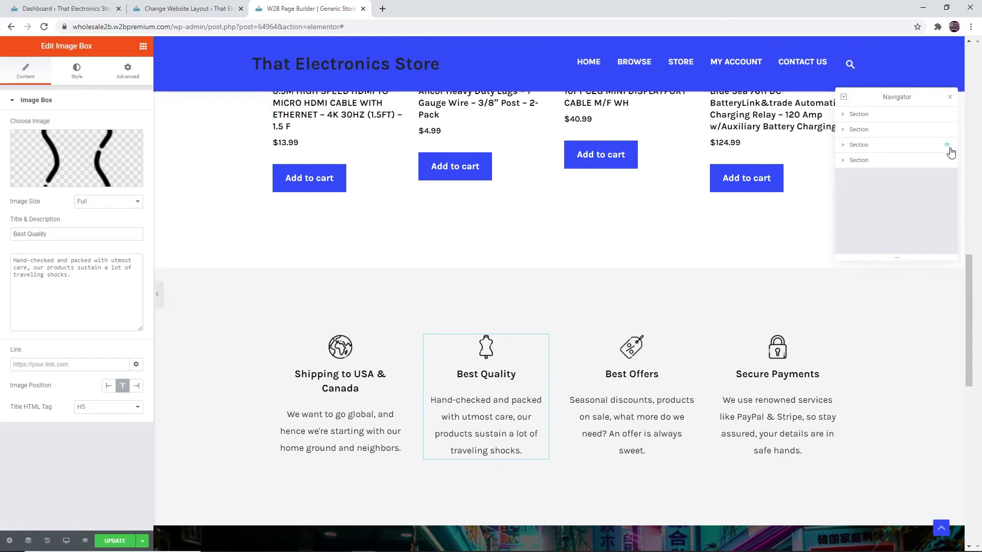
pyautogui.click(947, 147)
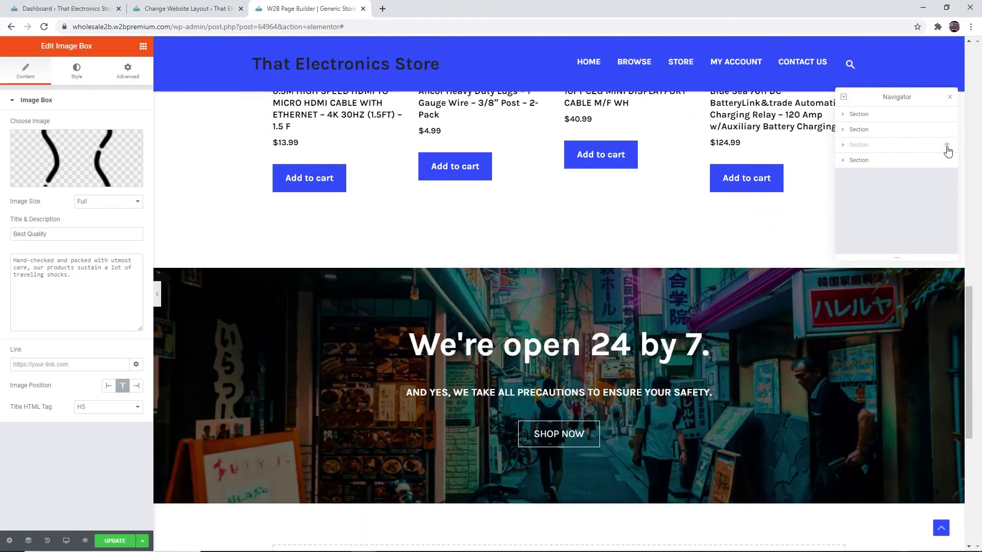
pyautogui.click(947, 147)
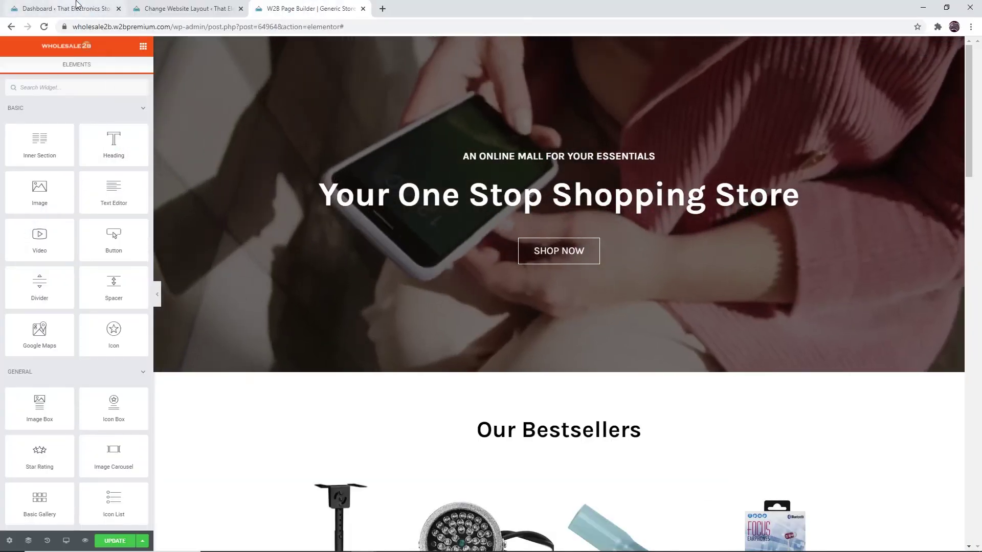
# Return to the store dashboard and open Customize Website under Customize Your Store.
pyautogui.click(77, 9)
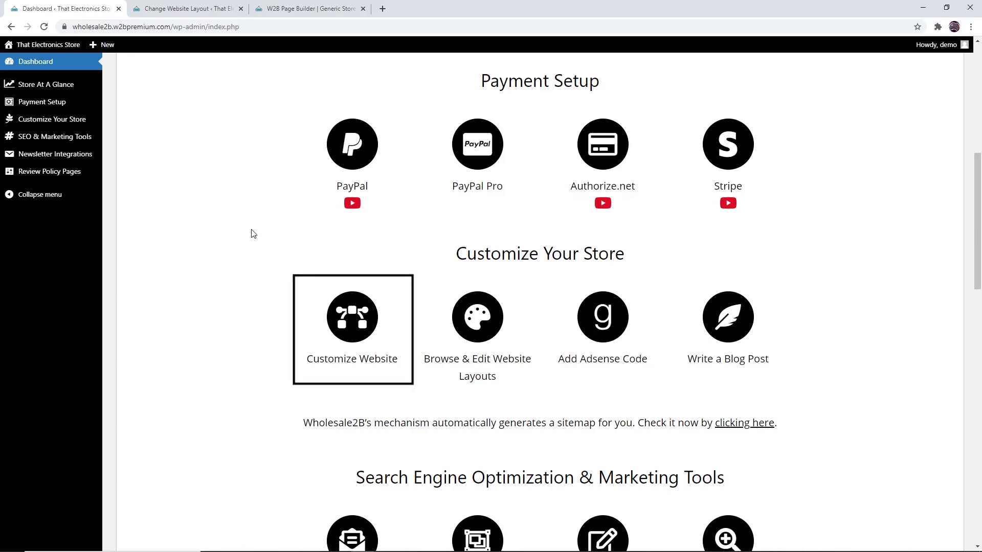
pyautogui.click(354, 311)
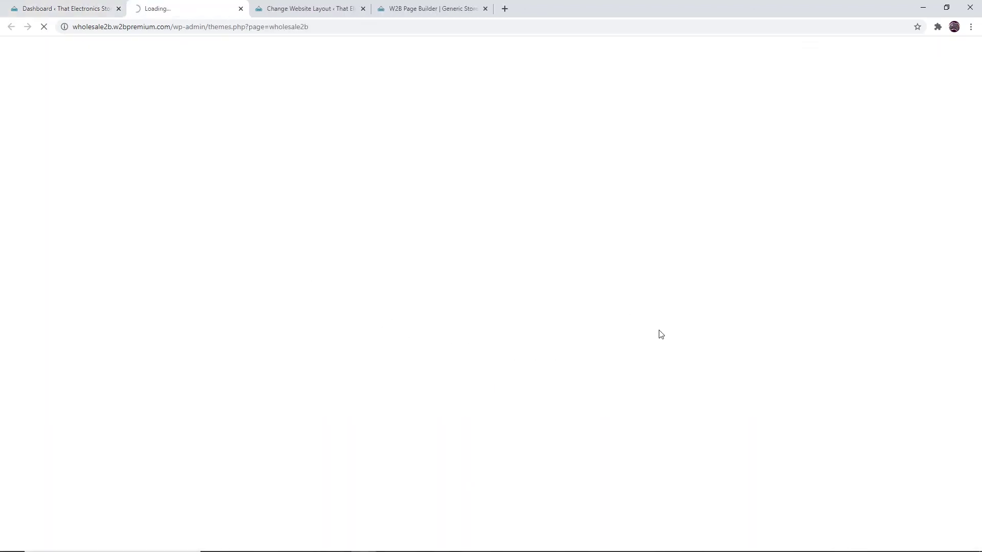